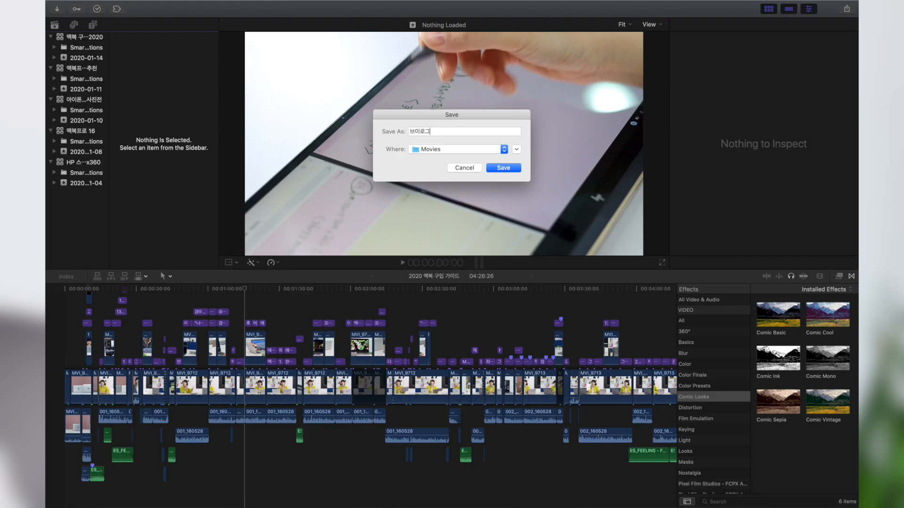
Save the new library as 브이로그 in the Movies folder and select it
key(Return)
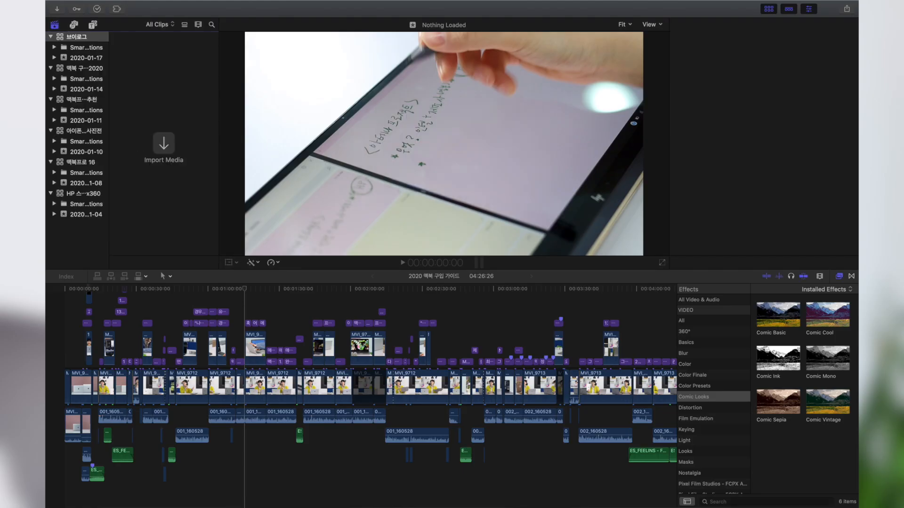
click(85, 38)
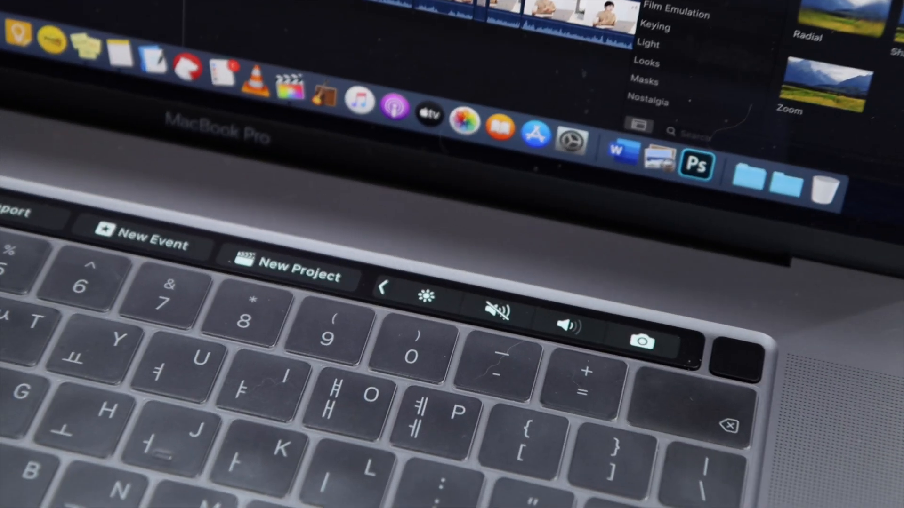
Start a new project in the 브이로그 library's 2020-01-17 event and name it 홈 아이스라떼 만들기
click(280, 265)
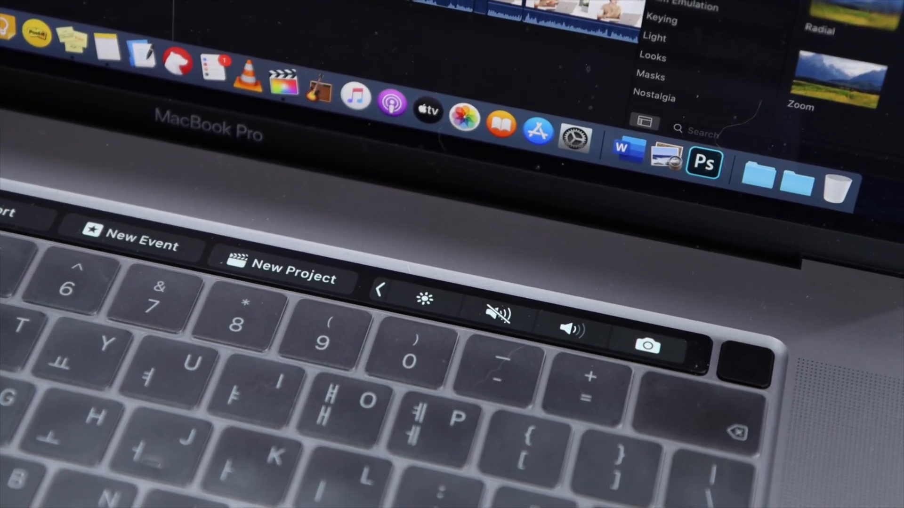
click(283, 271)
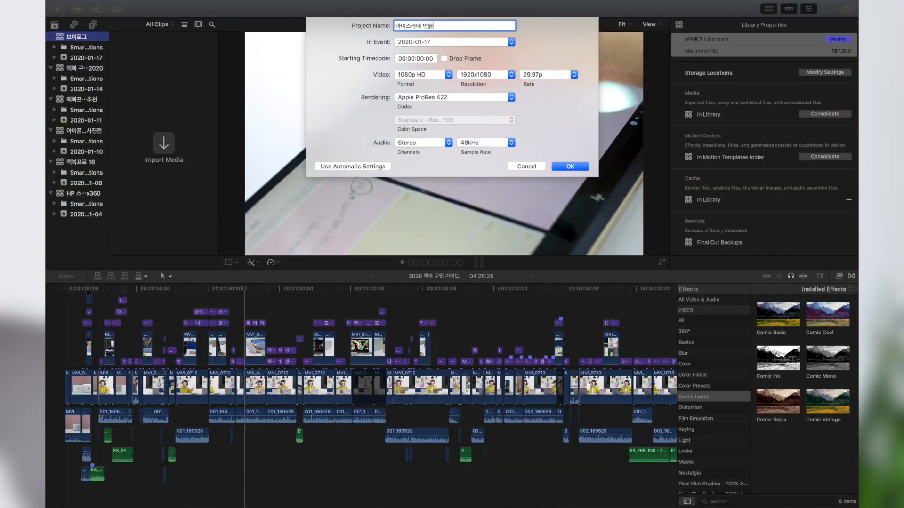
text(홈)
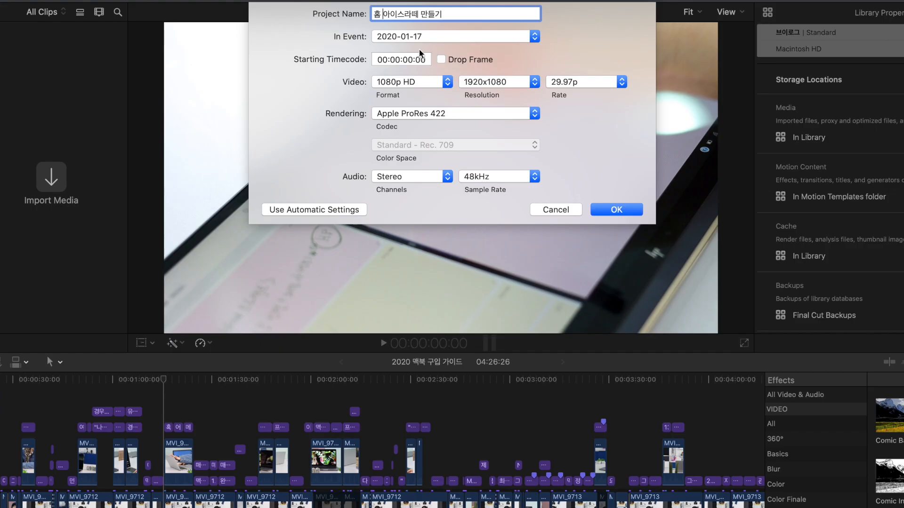
Set the project's video to 1080p HD, 1920x1080 at 29.97p with Apple ProRes 422 rendering, and create the project
click(431, 82)
click(431, 82)
click(431, 81)
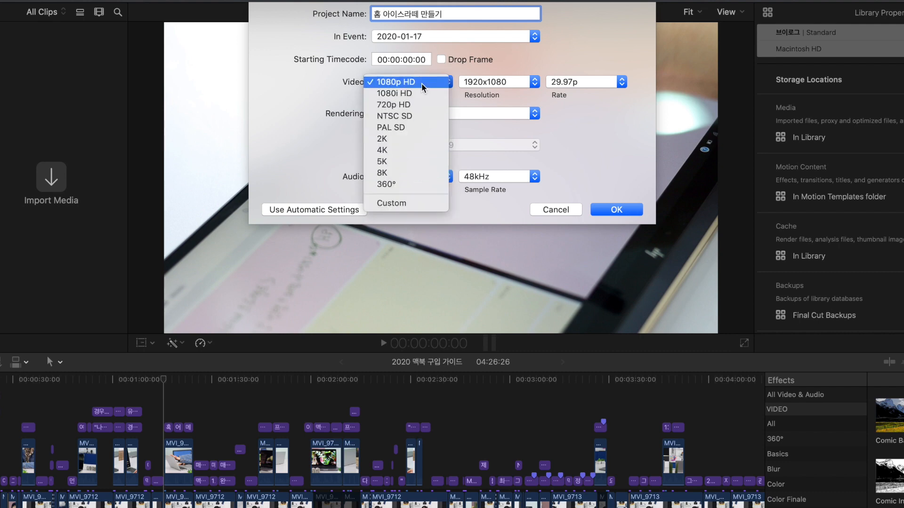
click(422, 83)
click(498, 82)
click(484, 80)
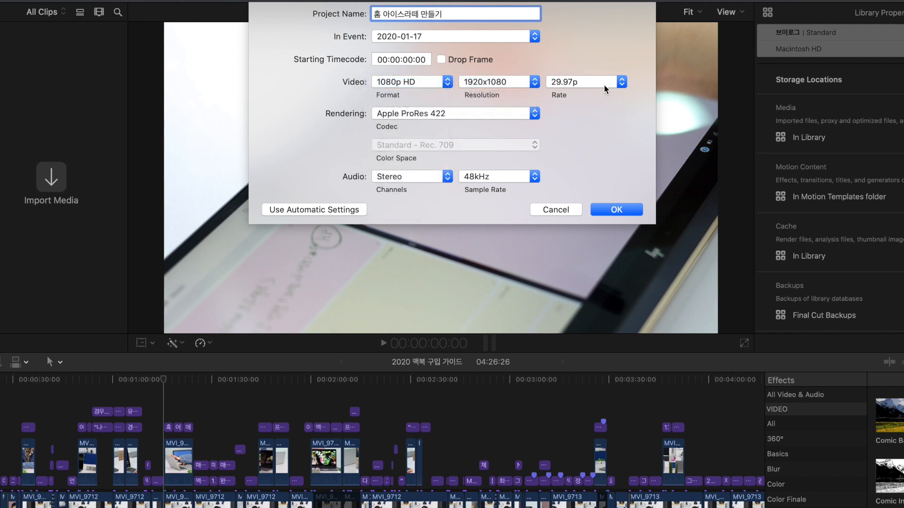
click(535, 118)
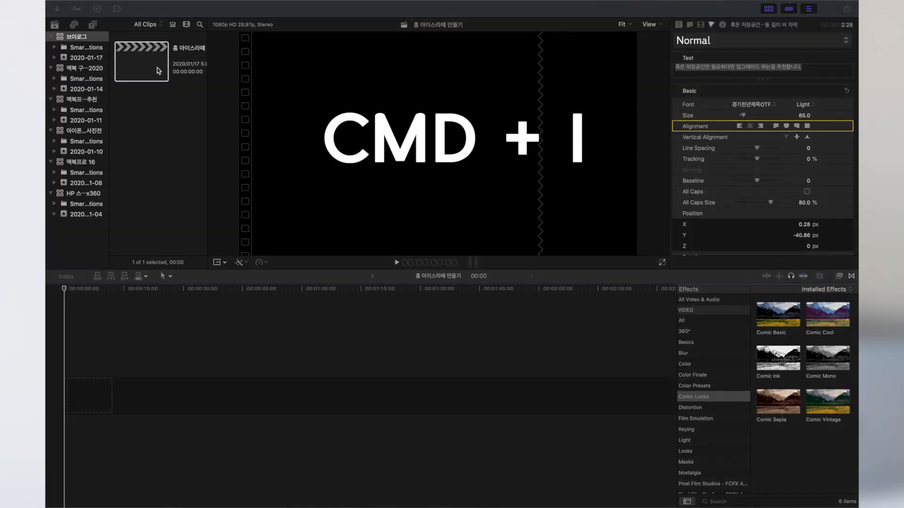
Open media import for the 아이스라떼 만들기 folder and select all video clips from MVI_9759 through MVI_9777
key(super+i)
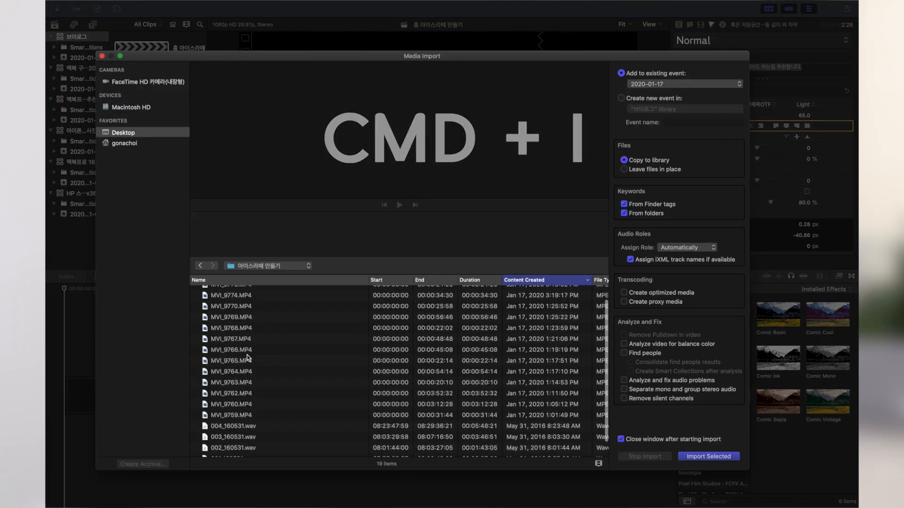
click(242, 341)
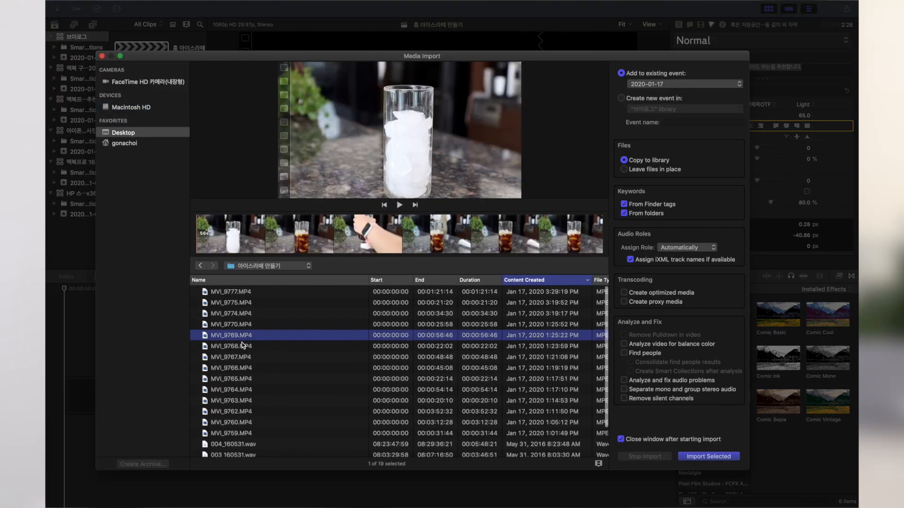
click(240, 373)
click(233, 416)
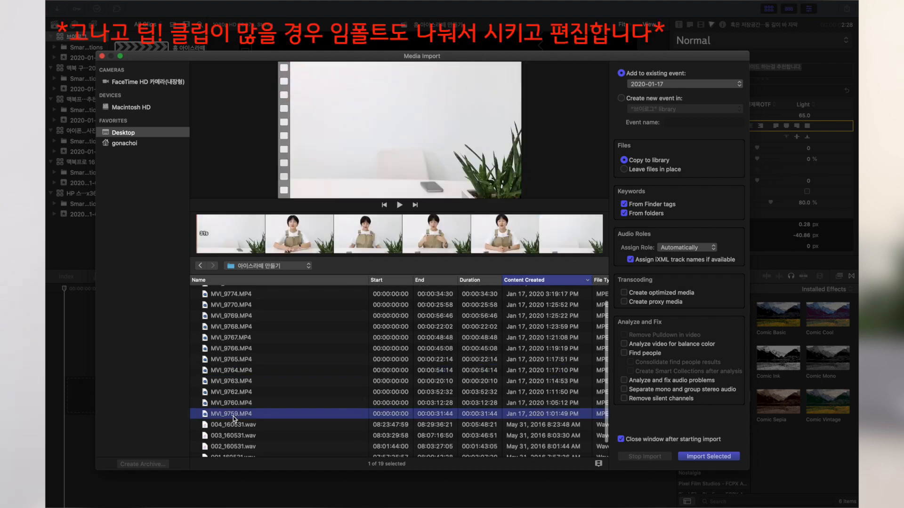
scroll(273, 407, up, 1)
shift+click(243, 293)
scroll(259, 342, down, 3)
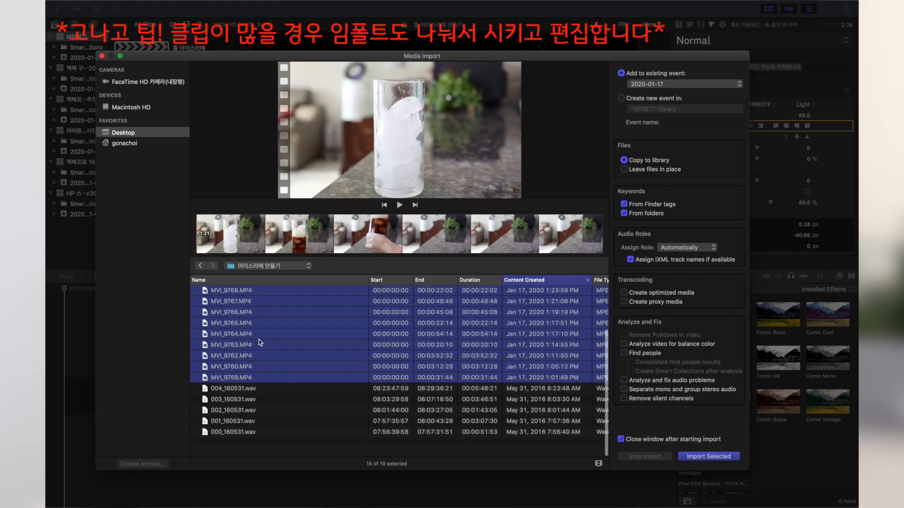
Preview the recordings in the import list one at a time, from the audio file 002_160531.wav to the clips between MVI_9759 and MVI_9769
click(251, 429)
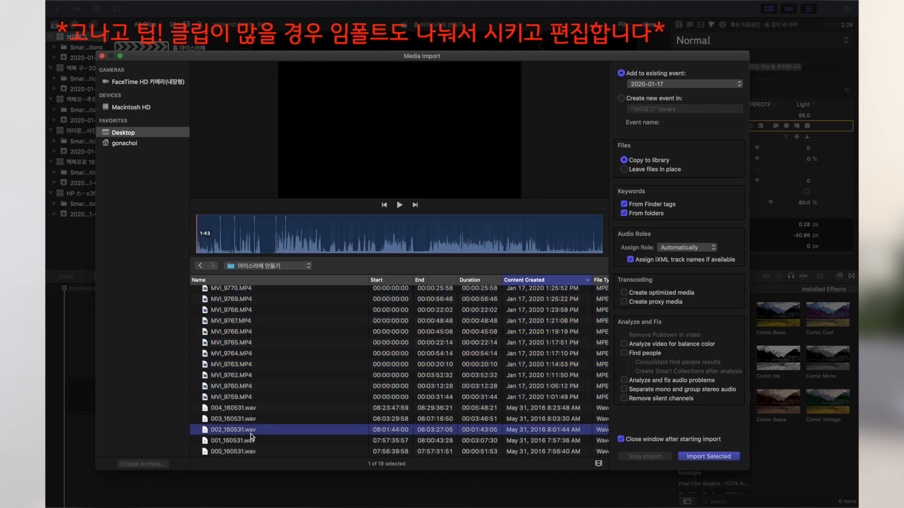
click(231, 397)
click(238, 387)
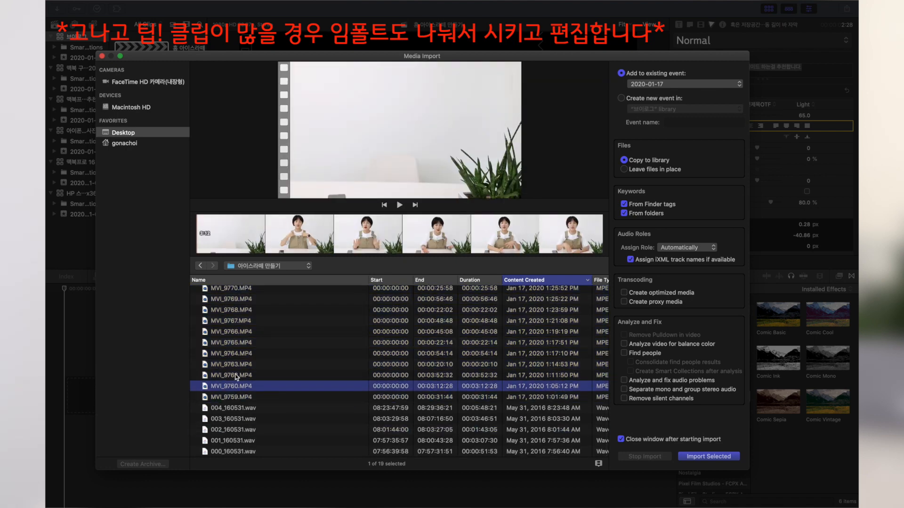
click(234, 365)
click(230, 353)
click(230, 342)
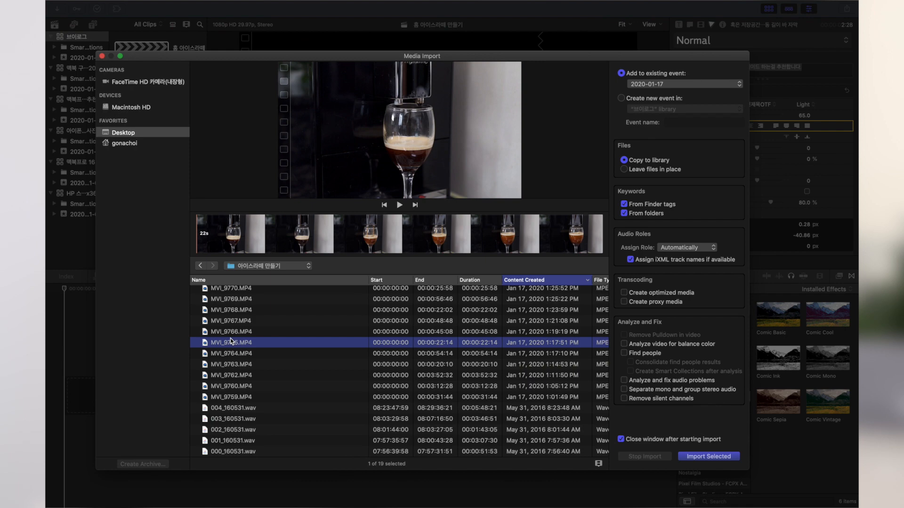
click(233, 322)
click(233, 310)
click(234, 297)
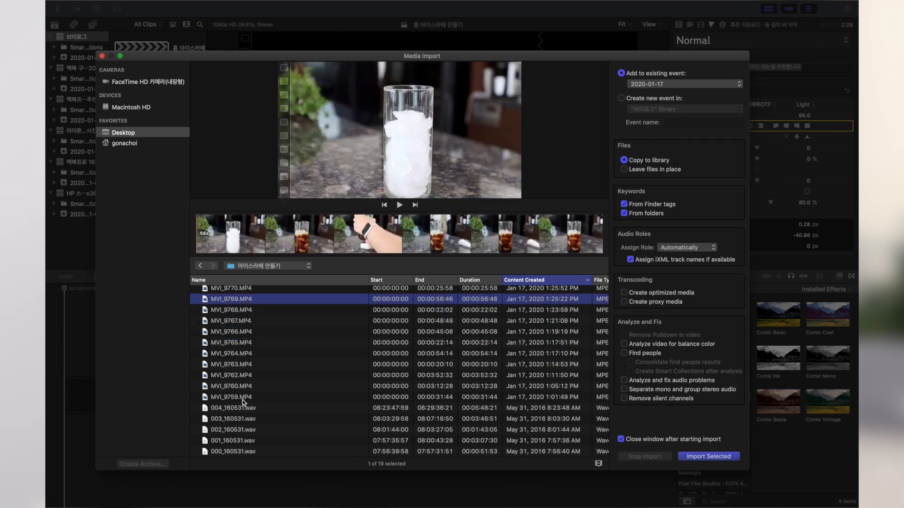
click(242, 398)
click(243, 386)
click(244, 376)
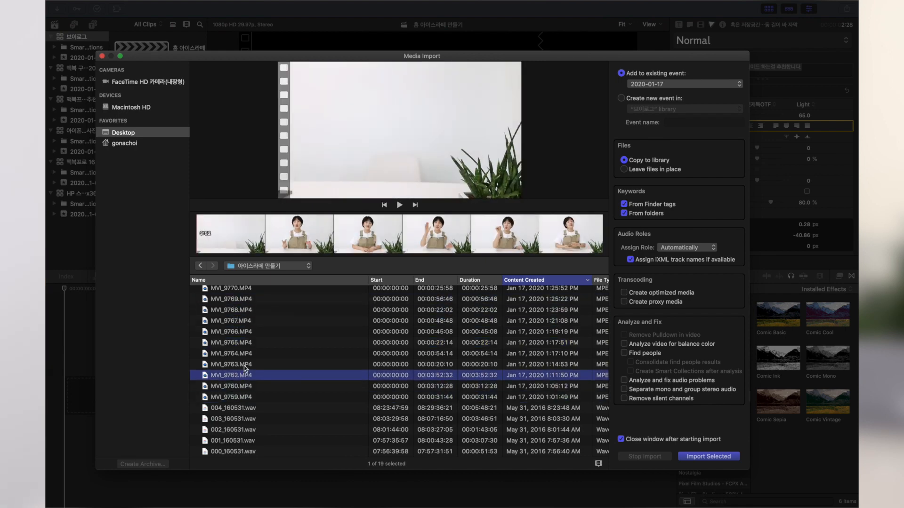
click(244, 365)
click(241, 355)
click(242, 364)
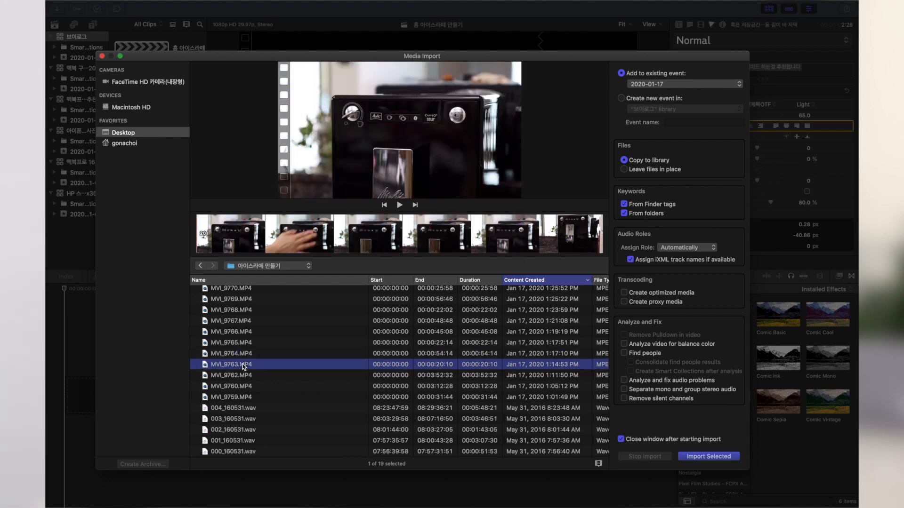
Import clips MVI_9759, MVI_9760 and MVI_9762 with audio files 000_160531, 001_160531 and 002_160531 into the 2020-01-17 event
click(234, 377)
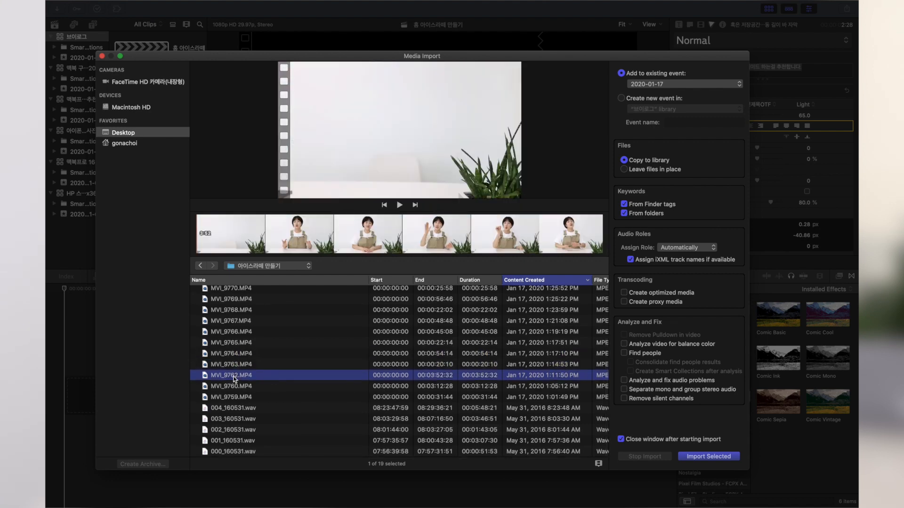
shift+click(245, 398)
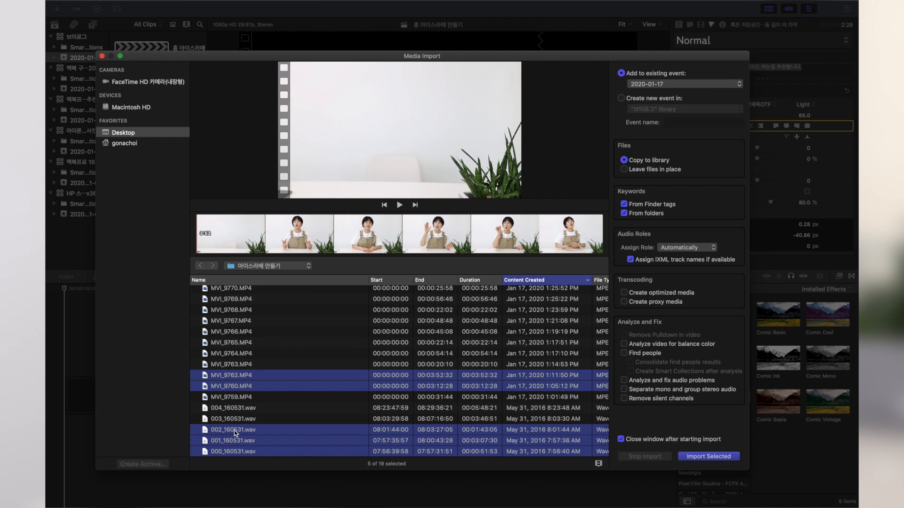
key(Return)
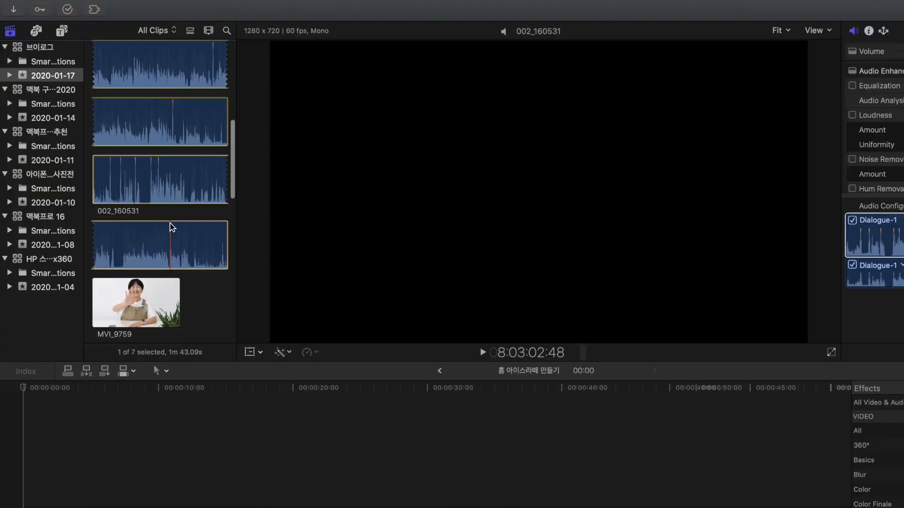
Synchronize the MVI_9760 video with the 001_160531 audio recording, using audio for synchronization and disabling the AV clip's audio components
click(163, 123)
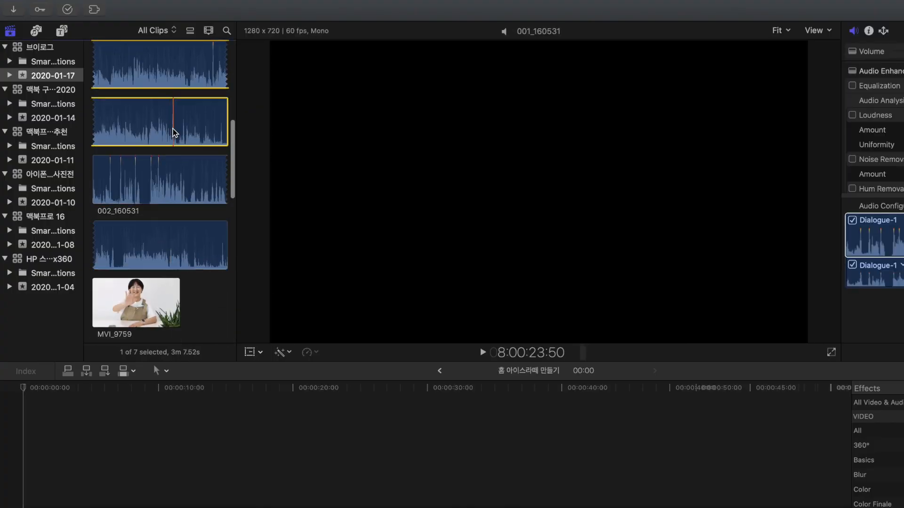
scroll(168, 114, down, 6)
super+click(153, 108)
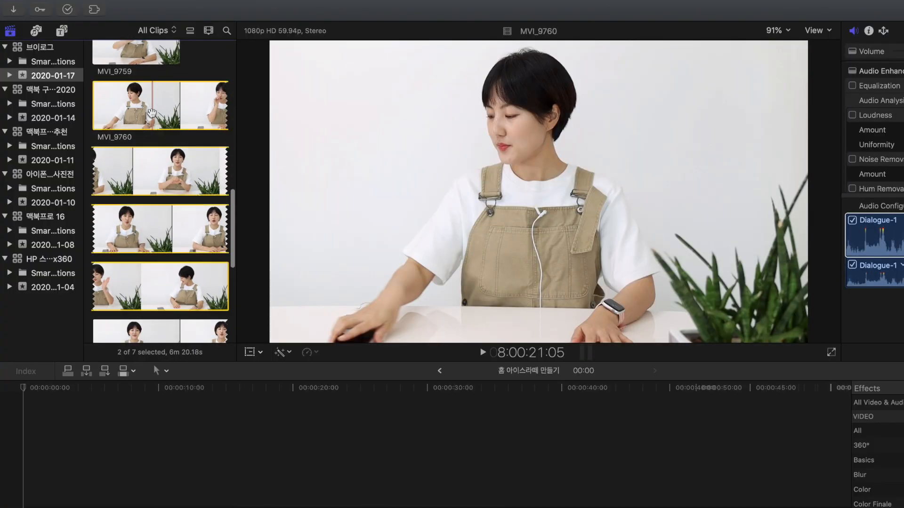
right_click(168, 112)
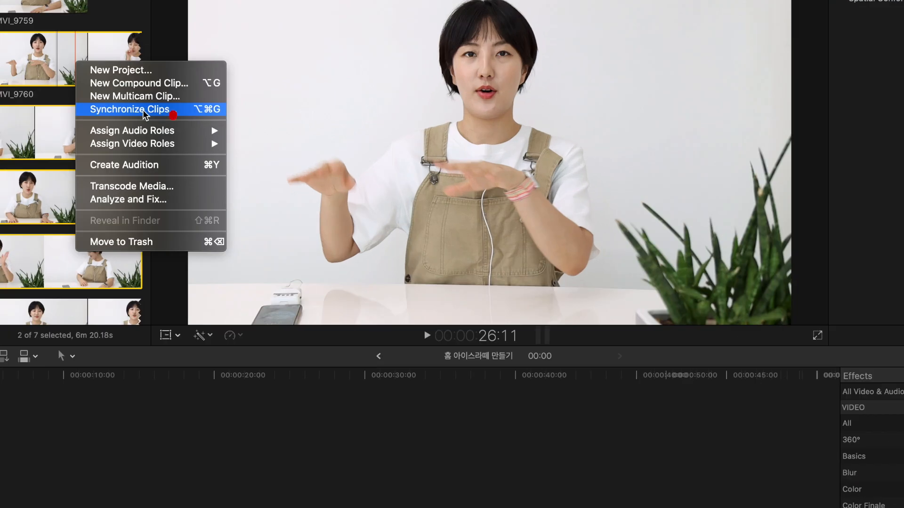
click(143, 112)
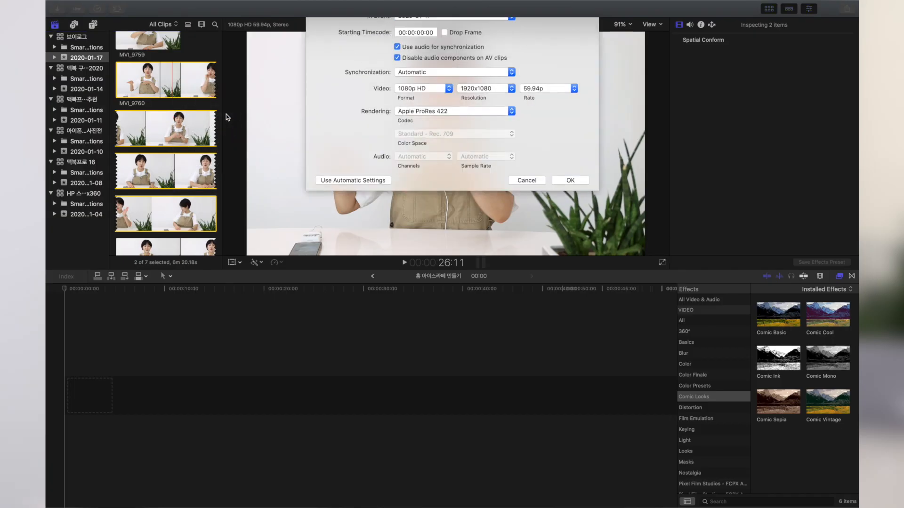
key(Return)
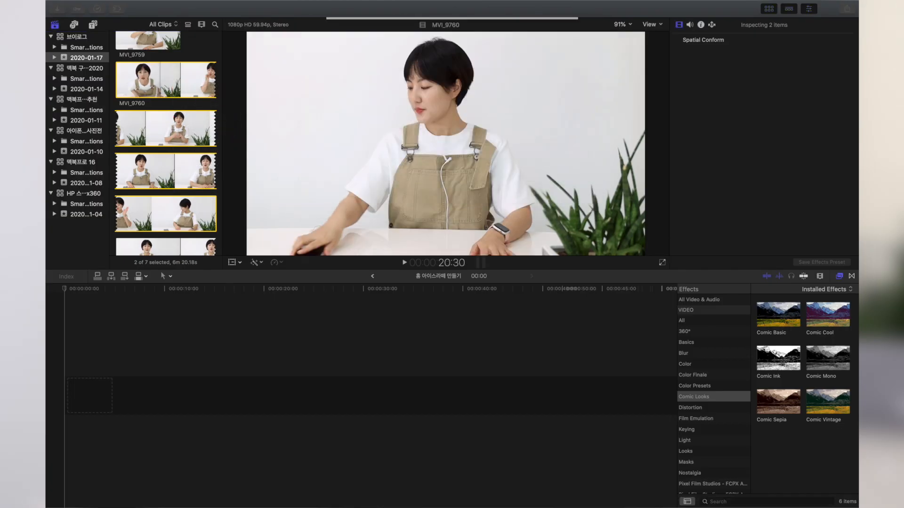
Place the synchronized MVI_9760 clip at the start of the empty timeline
scroll(176, 173, down, 5)
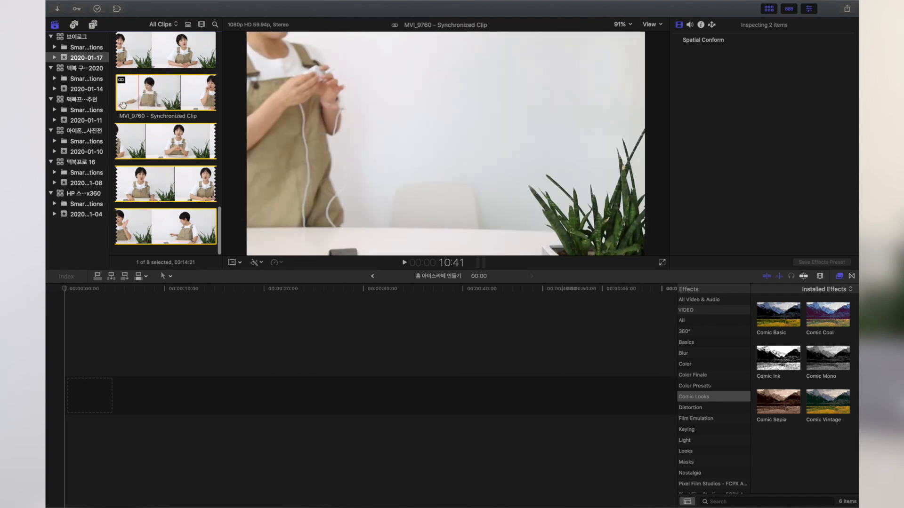
drag(168, 100, 68, 414)
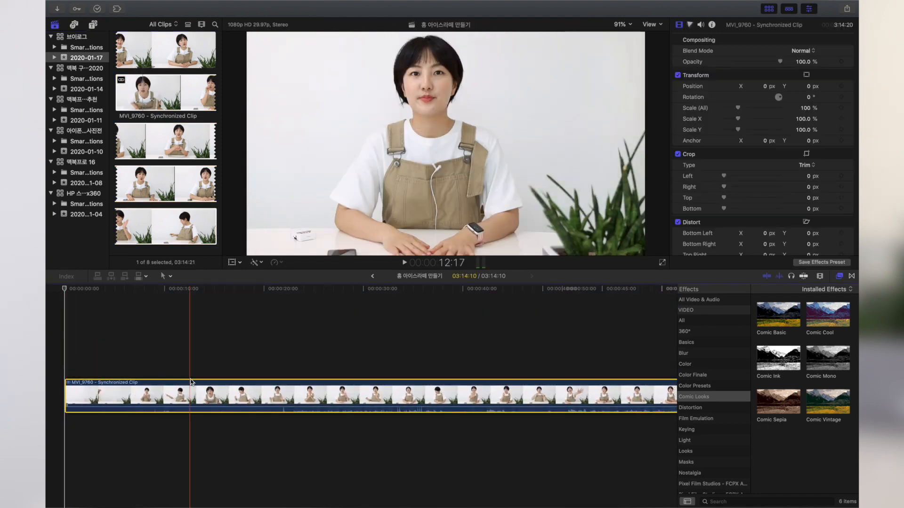
scroll(277, 346, right, 3)
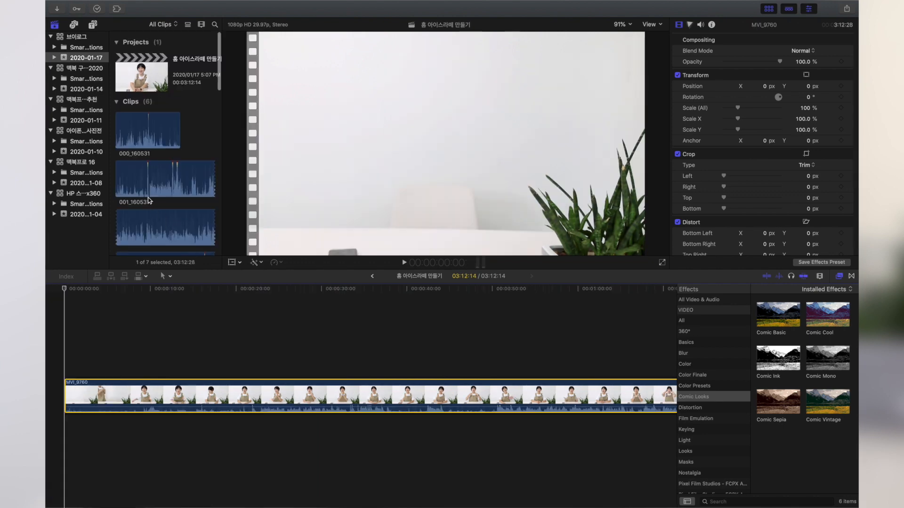
Attach the 001_160531 audio recording beneath the MVI_9760 clip at about 7:06 on the timeline
click(150, 179)
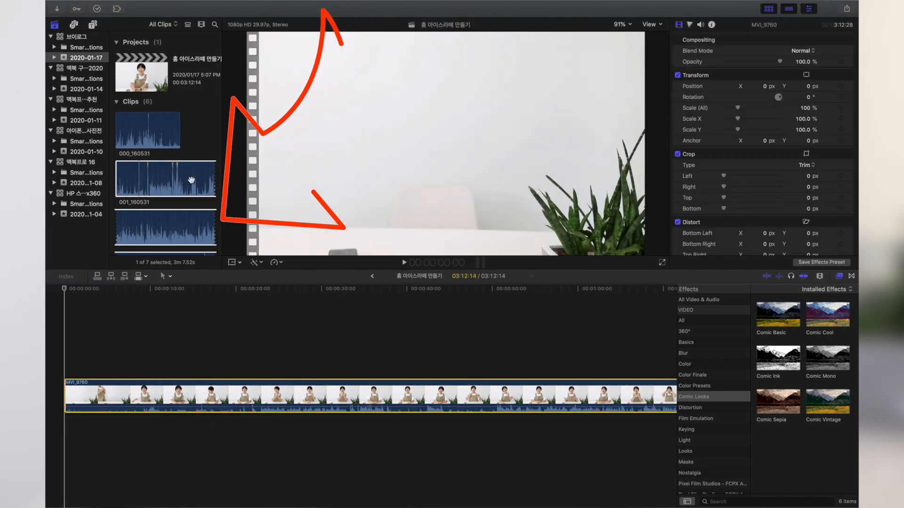
drag(191, 180, 126, 426)
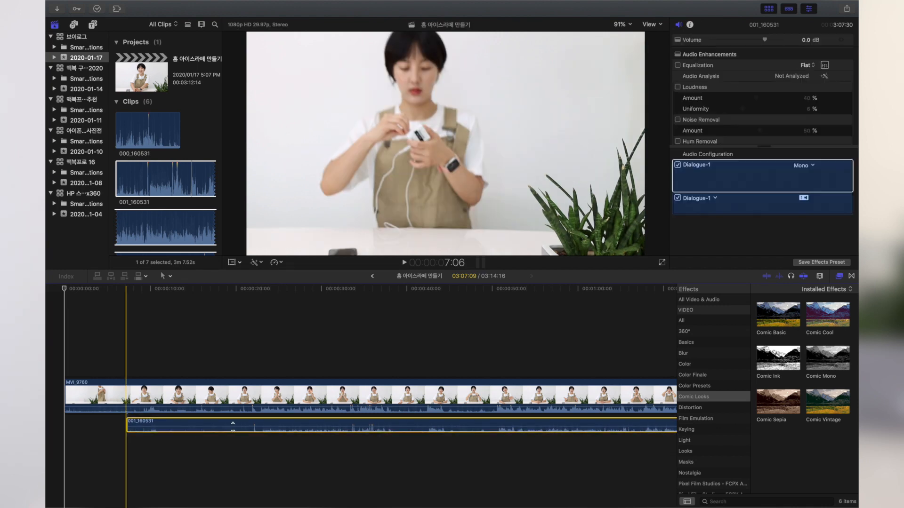
key(super+equal)
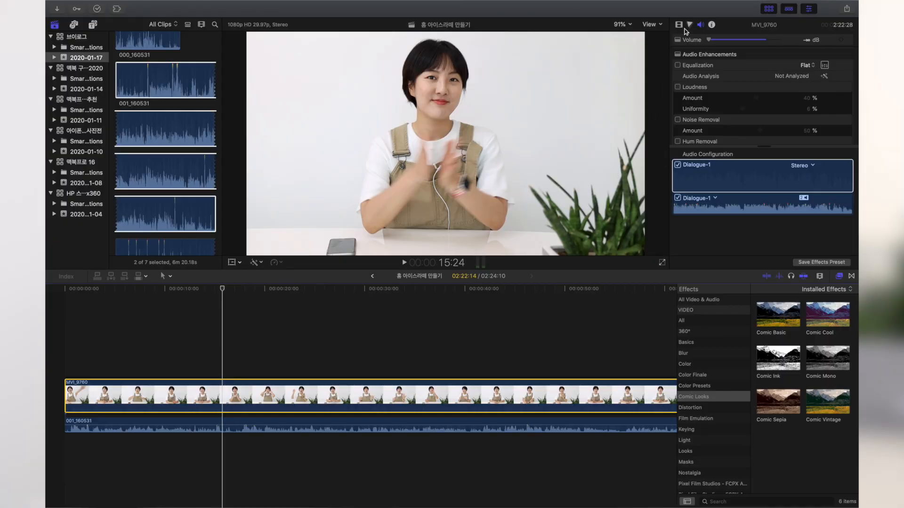
Open the color inspector for the timeline clip MVI_9760 and choose the Color Board correction
click(679, 26)
click(689, 26)
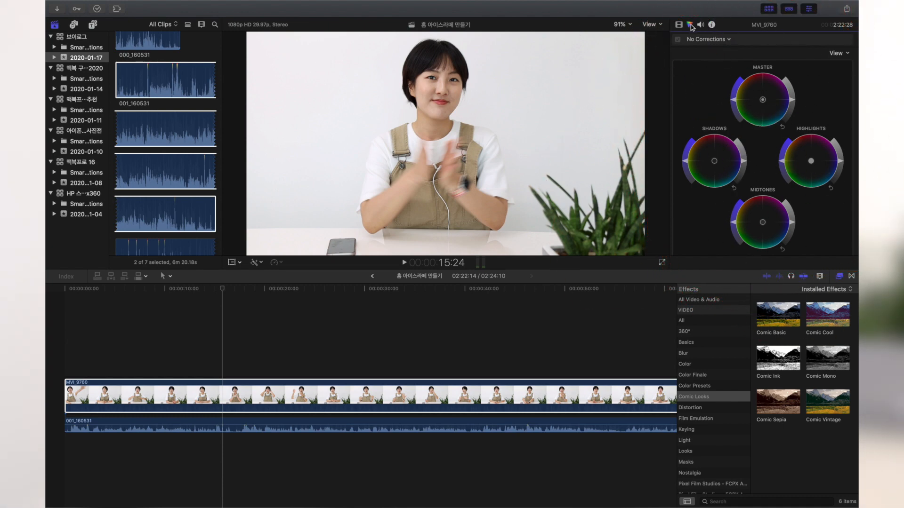
click(729, 40)
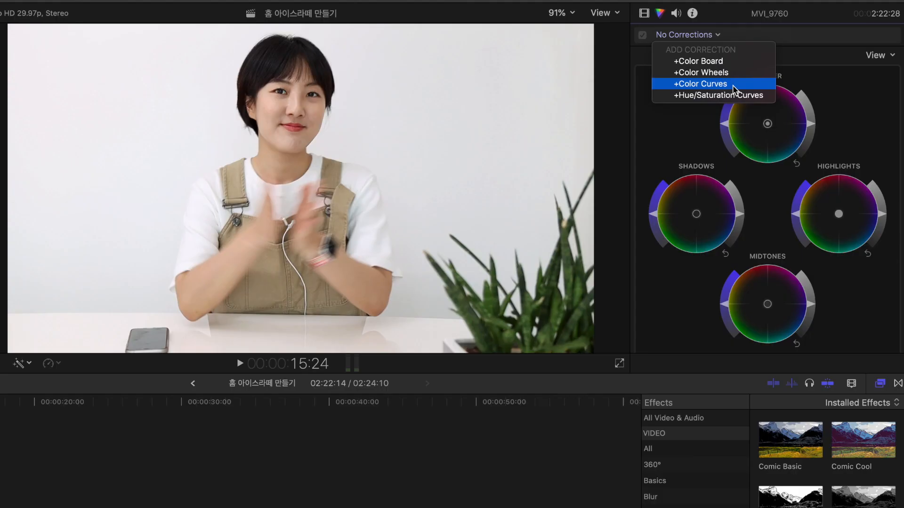
click(731, 62)
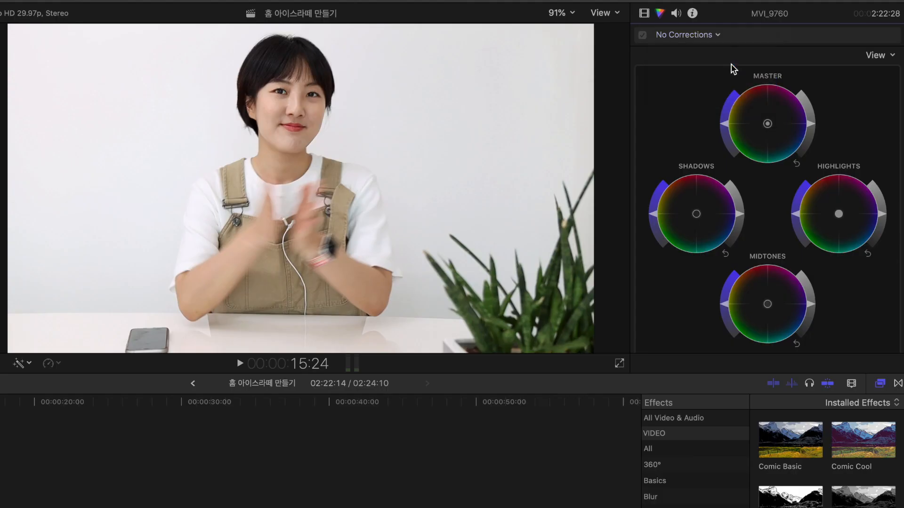
Add a Color Wheels correction to the MVI_9760 clip
click(708, 35)
click(723, 104)
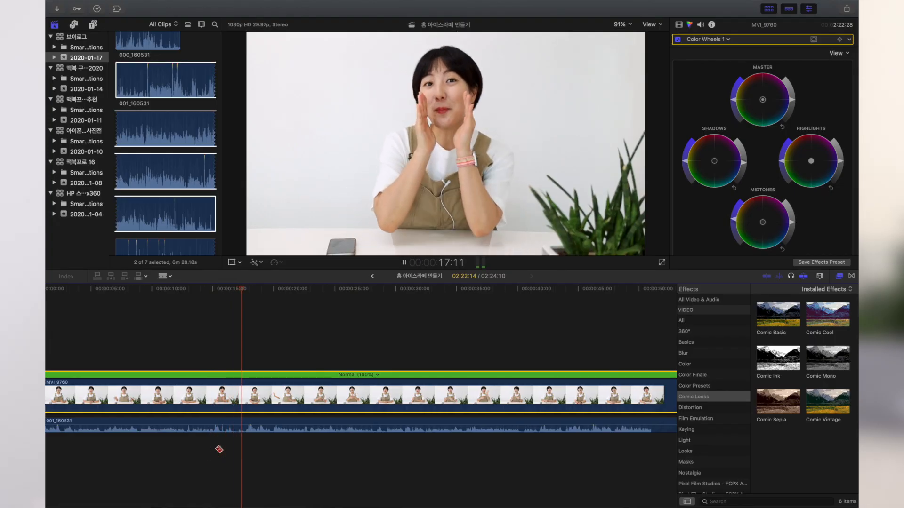
Split the MVI_9760 video and its 001_160531 audio, and trim the ends of both first segments to about 17:22
key(space)
click(254, 426)
click(260, 410)
key(space)
click(232, 438)
key(super+=)
key(space)
drag(259, 401, 250, 401)
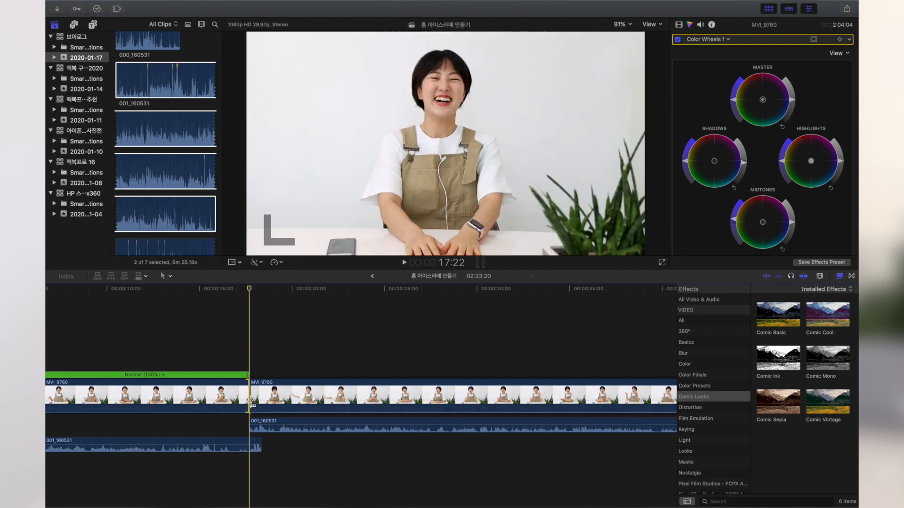
drag(257, 441, 248, 443)
Trim the beginnings of the second MVI_9760 segment and its 001_160531 audio by the same amount
drag(251, 391, 278, 396)
key(space)
drag(250, 426, 276, 426)
scroll(255, 442, right, 5)
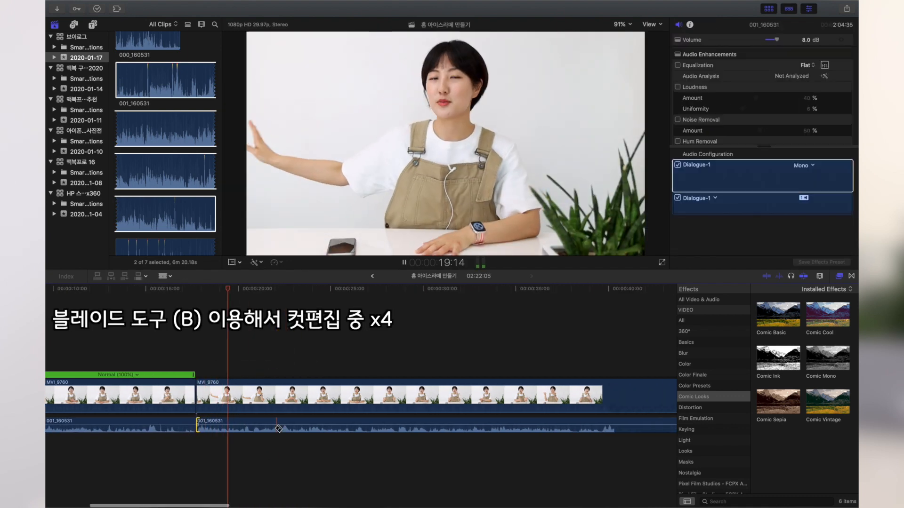
Split the second MVI_9760 segment and the 001_160531 audio beneath it at the same point with the Blade tool
key(b)
key(space)
key(space)
click(279, 395)
click(279, 428)
scroll(287, 436, right, 2)
key(a)
key(super+equal)
key(super+minus)
Cut away the unwanted opening of the video and audio segments that follow the newest split
key(space)
key(b)
key(space)
key(a)
drag(252, 395, 273, 395)
drag(252, 426, 273, 426)
key(b)
key(space)
Split the remaining MVI_9760 video and 001_160531 audio together at two further points along the intro
scroll(275, 444, right, 7)
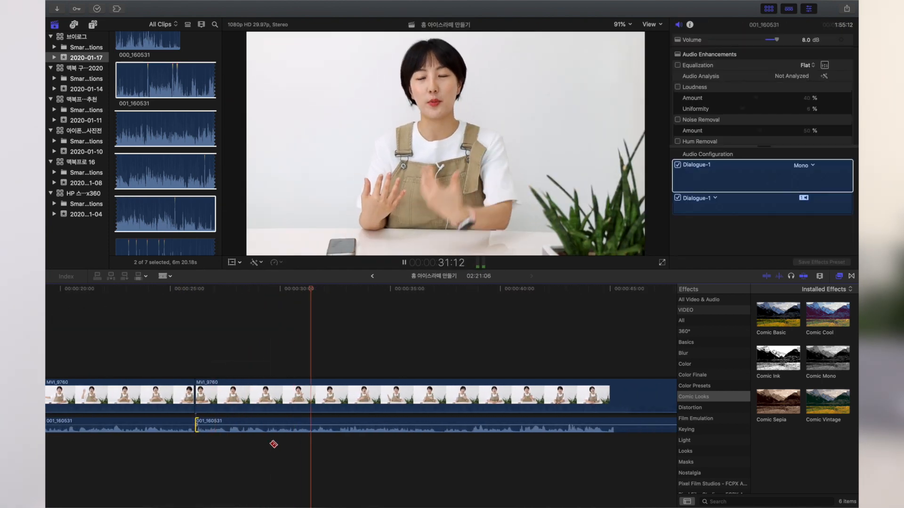
scroll(329, 448, right, 2)
key(space)
click(376, 395)
click(377, 426)
key(space)
scroll(351, 444, right, 10)
scroll(348, 447, right, 3)
click(317, 395)
click(317, 425)
Trim the end of the last 001_160531 audio segment to match the end of the final MVI_9760 clip
scroll(339, 453, right, 10)
key(super+minus)
key(a)
drag(335, 423, 245, 418)
click(296, 401)
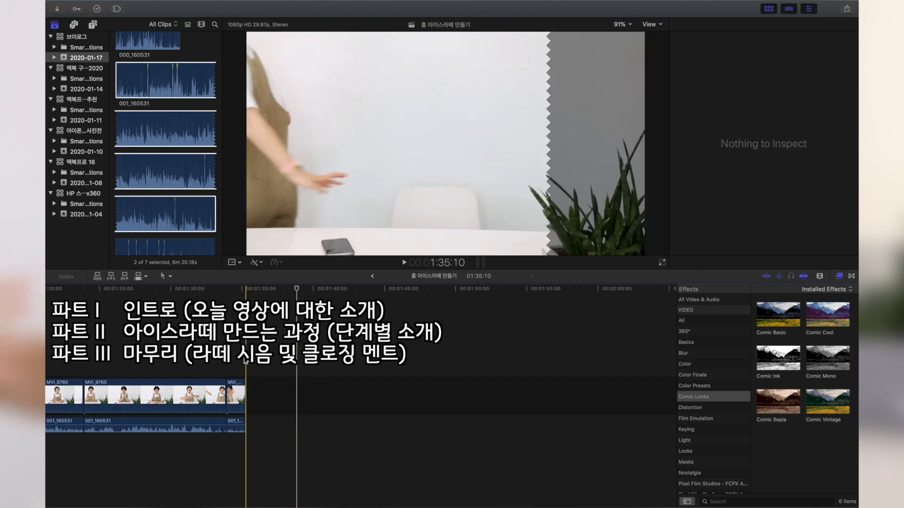
Insert a three-second gap after the last intro clip and shorten it
key(alt+w)
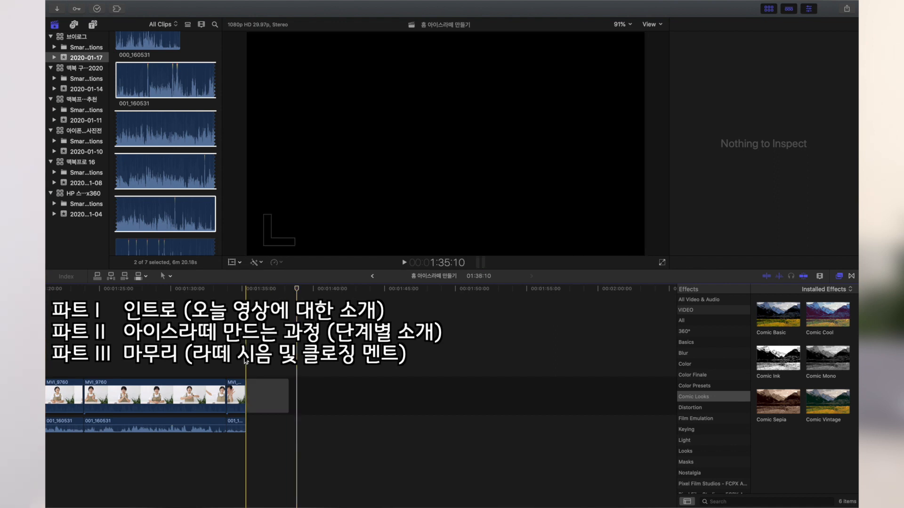
click(270, 399)
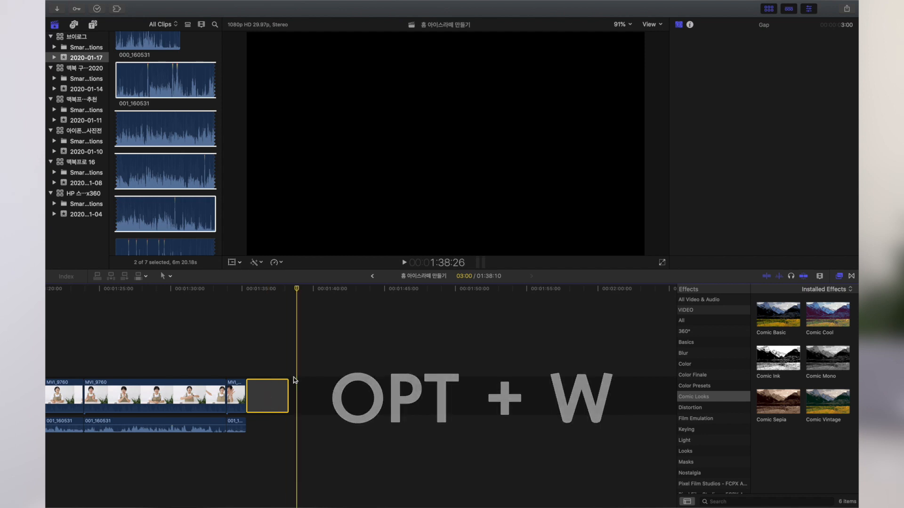
key(alt+w)
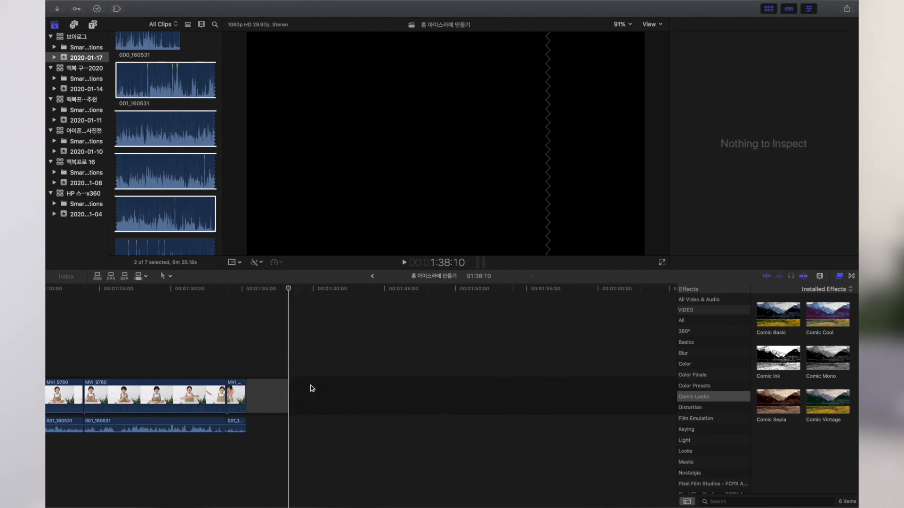
mouse_move(284, 390)
mouse_down()
mouse_move(446, 396)
mouse_move(273, 396)
mouse_up()
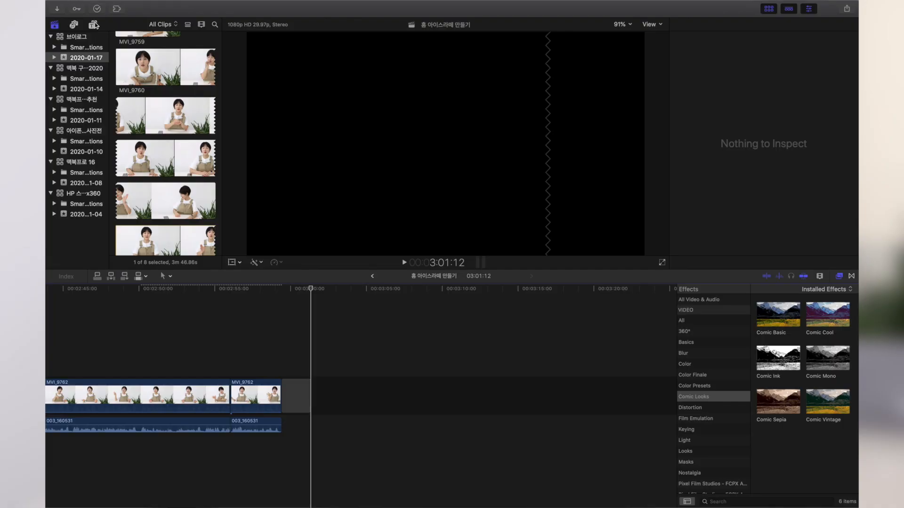
Add a Basic Narration title at the timeline's end reading "마무리 멘트." and shorten it to about 3 seconds
click(94, 25)
drag(237, 281, 377, 398)
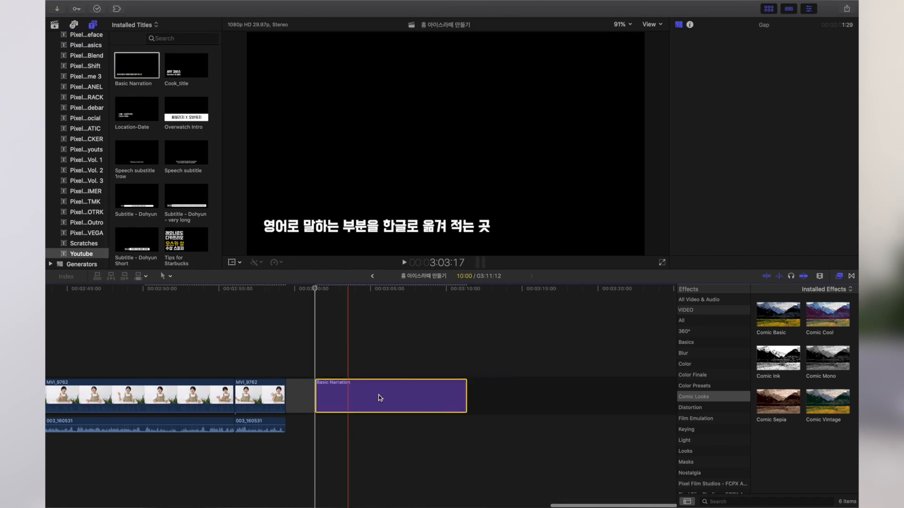
text(d)
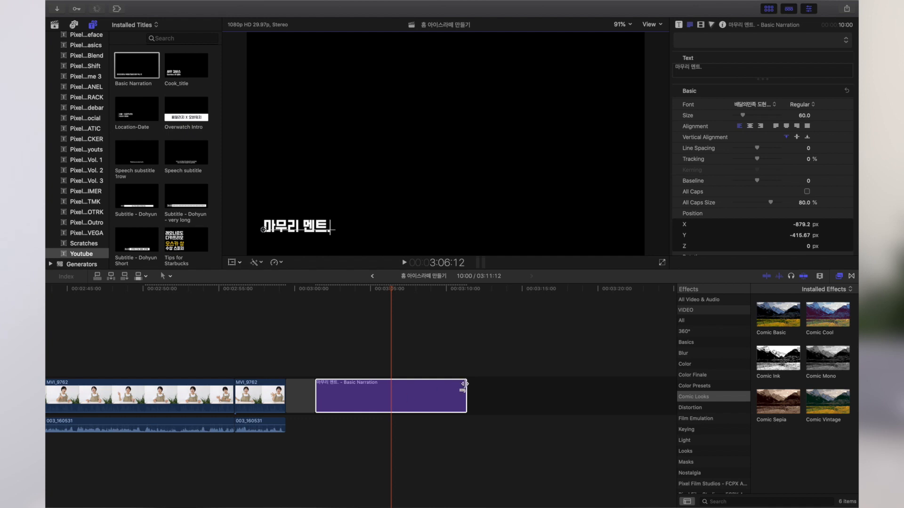
drag(465, 384, 359, 384)
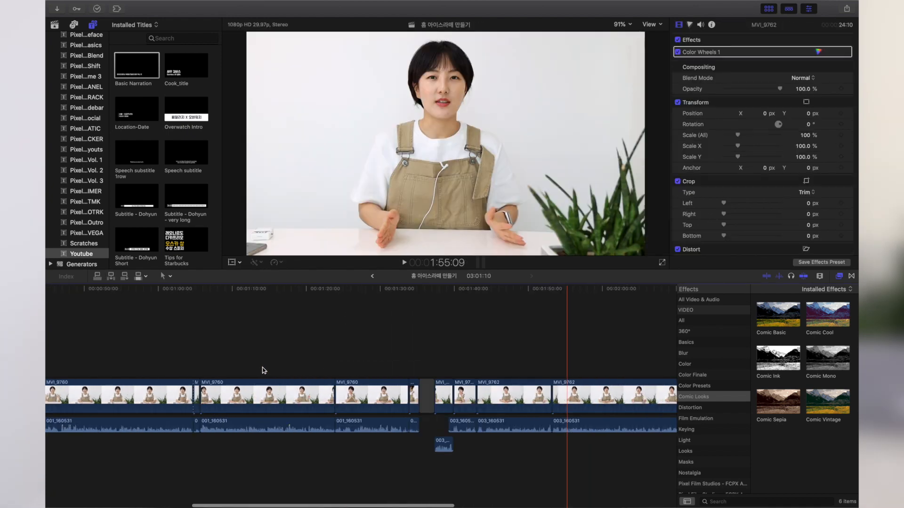
Select all the MVI_9762 clips of the latte-making part between the two gaps
scroll(263, 371, right, 4)
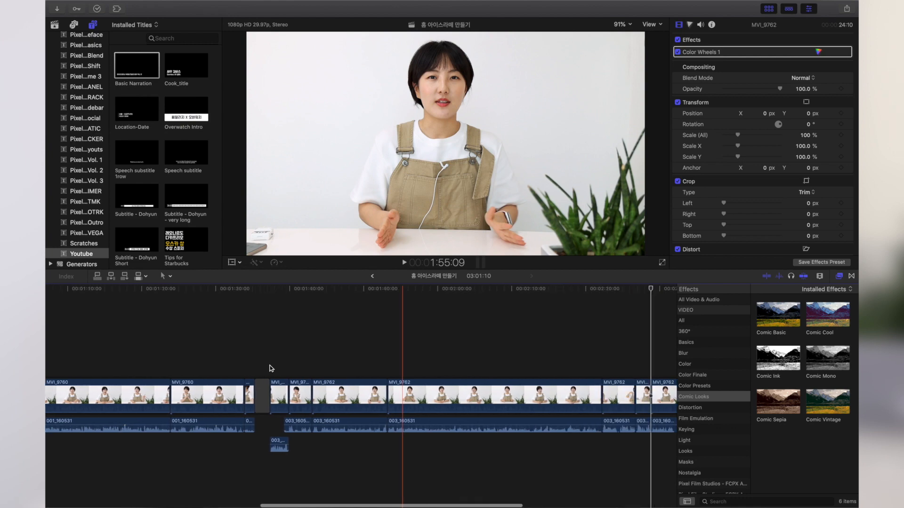
key(super+minus)
key(super+minus)
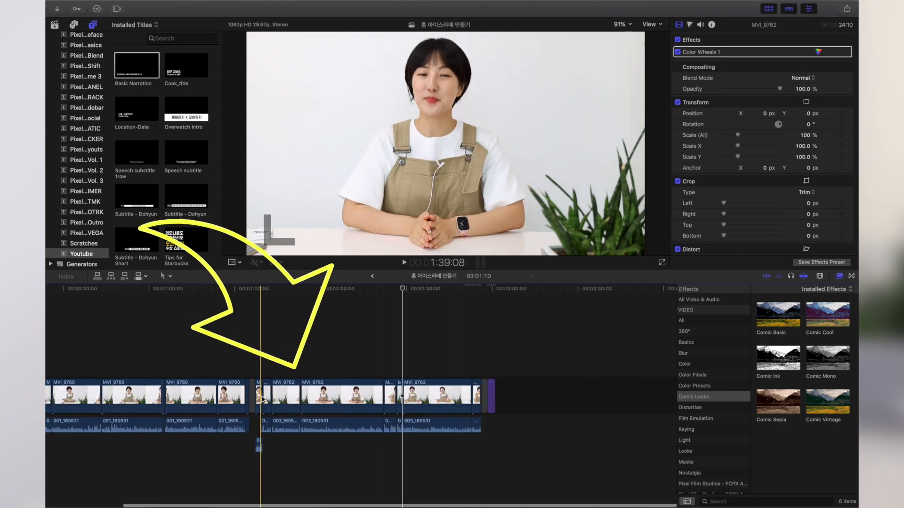
click(264, 397)
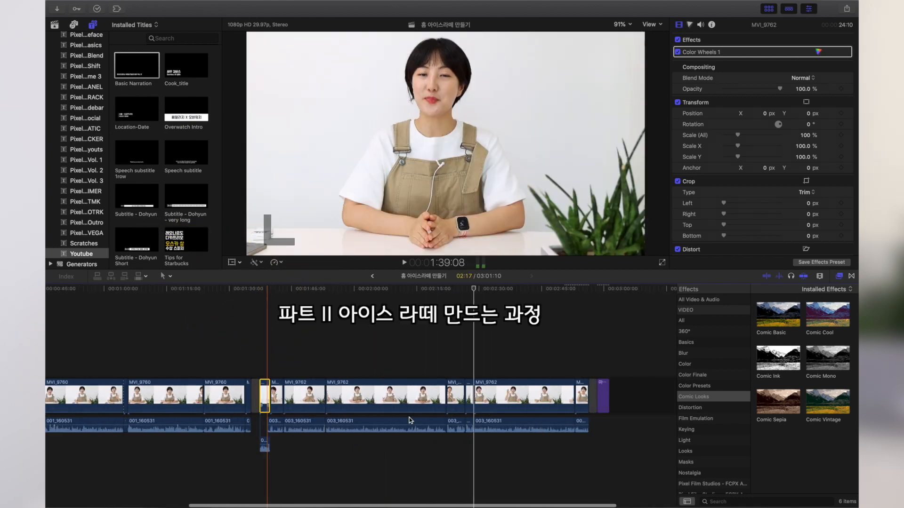
shift+click(581, 396)
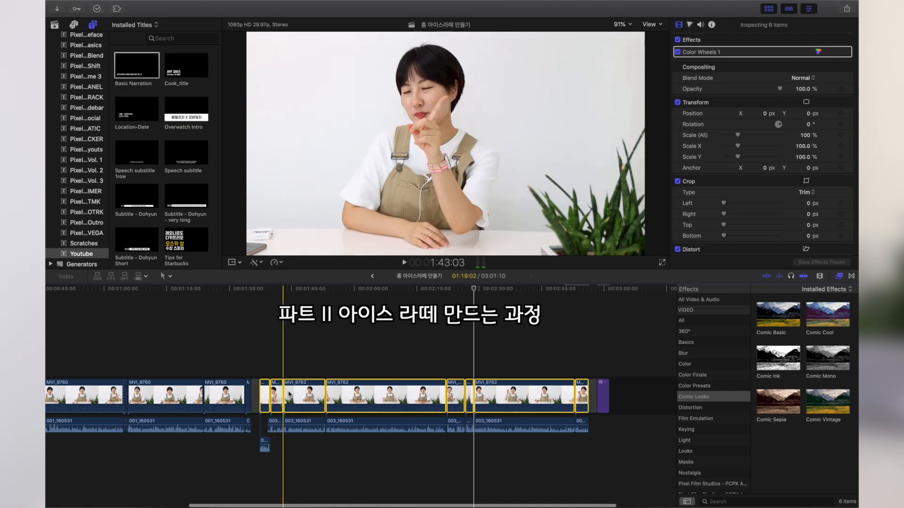
scroll(469, 387, left, 10)
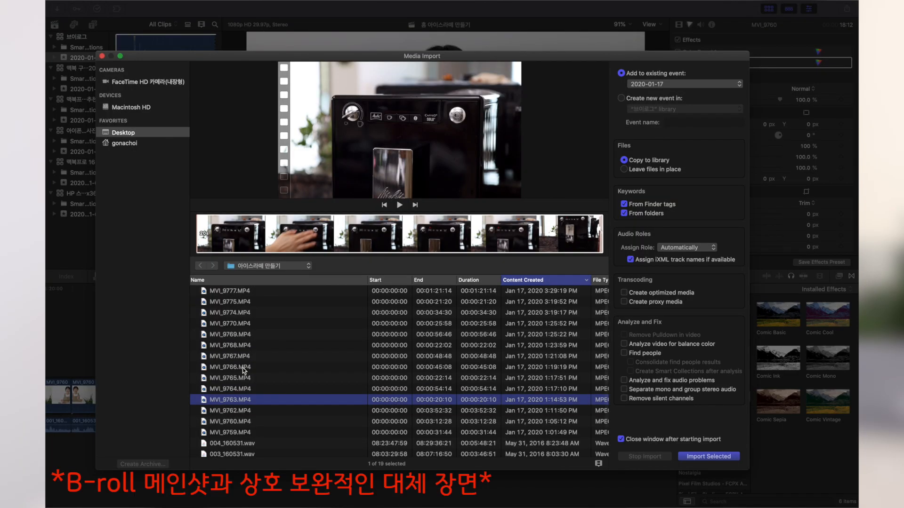
Import the B-roll files MVI_9763.MP4 through MVI_9777.MP4 into the event 2020-01-17
shift+click(241, 290)
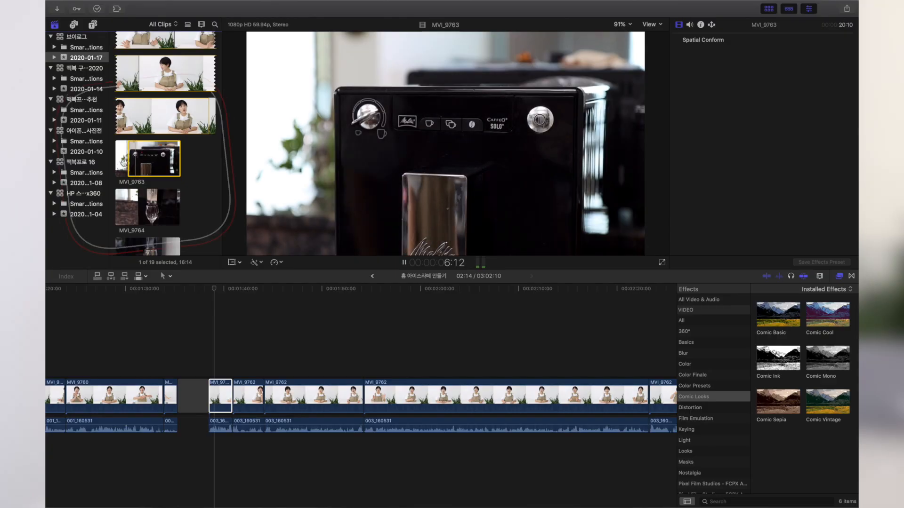
Attach a section of MVI_9763 above the MVI_9762 clips at about 1:41 and make room beneath it with a gap
drag(123, 163, 233, 367)
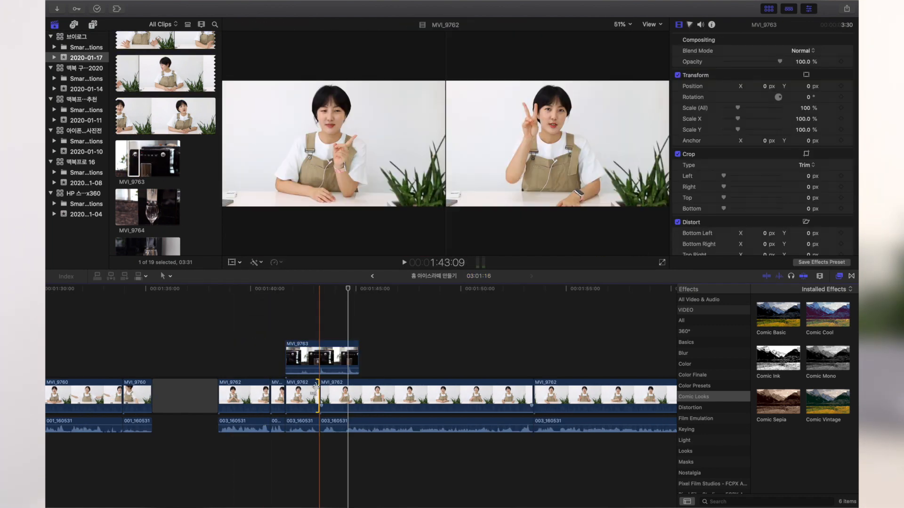
drag(319, 387, 358, 386)
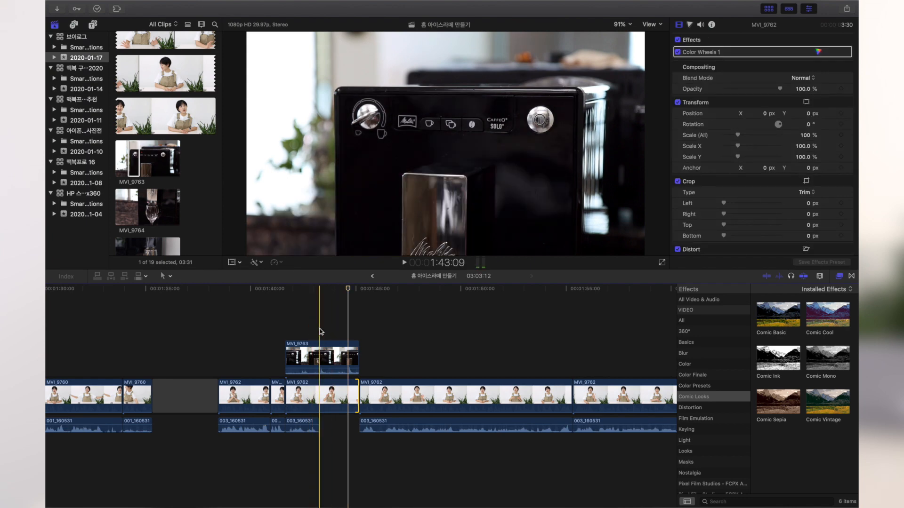
key(super+z)
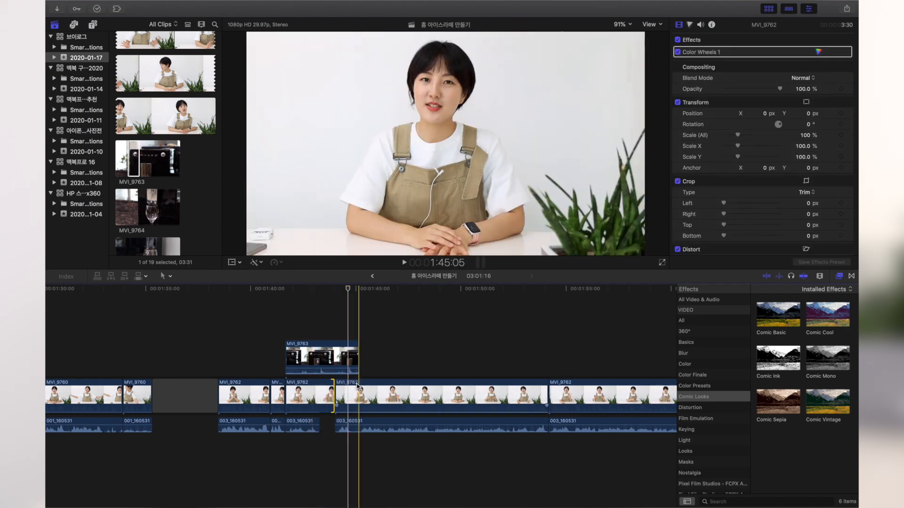
drag(319, 396, 360, 391)
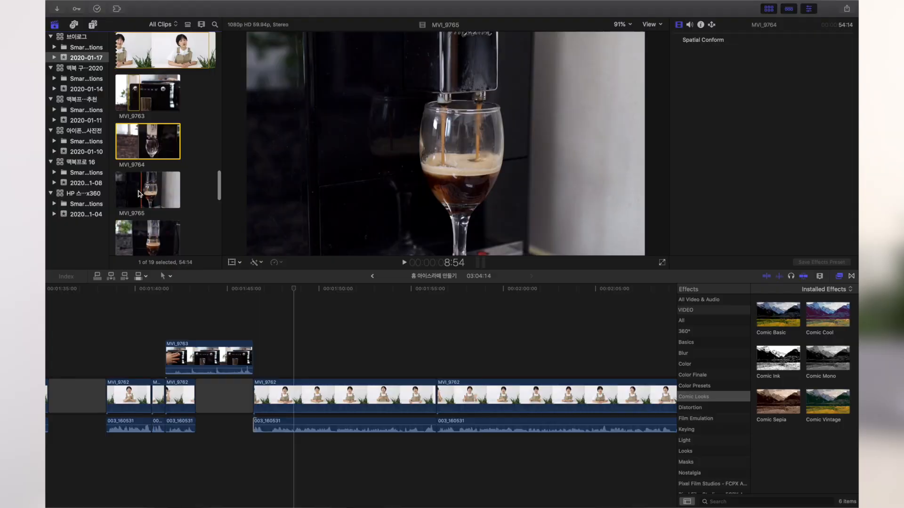
Attach the final part of MVI_9764 above the MVI_9762 clip that follows the gap and trim it to 4:18
scroll(129, 165, down, 4)
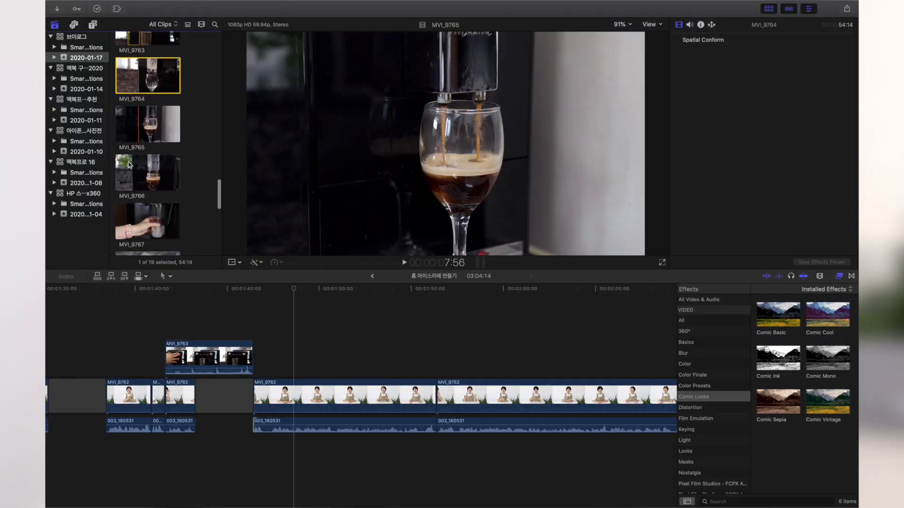
click(129, 165)
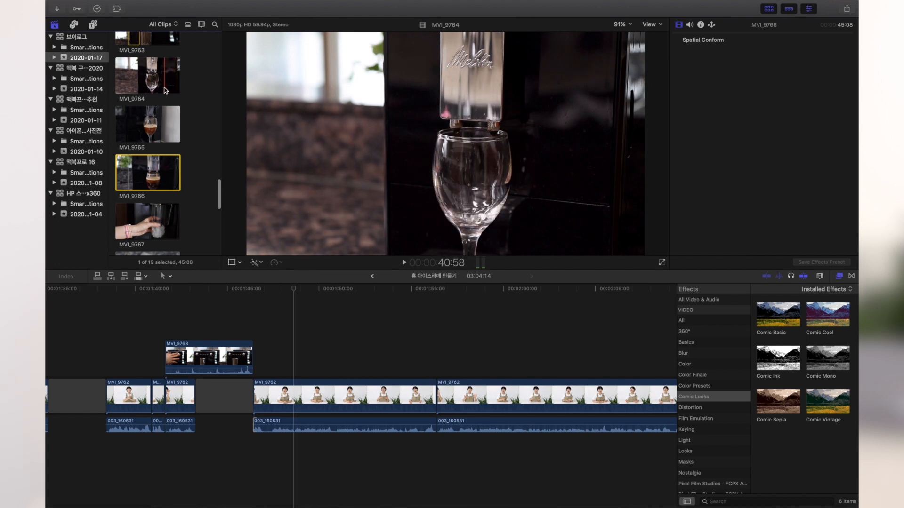
drag(165, 89, 329, 369)
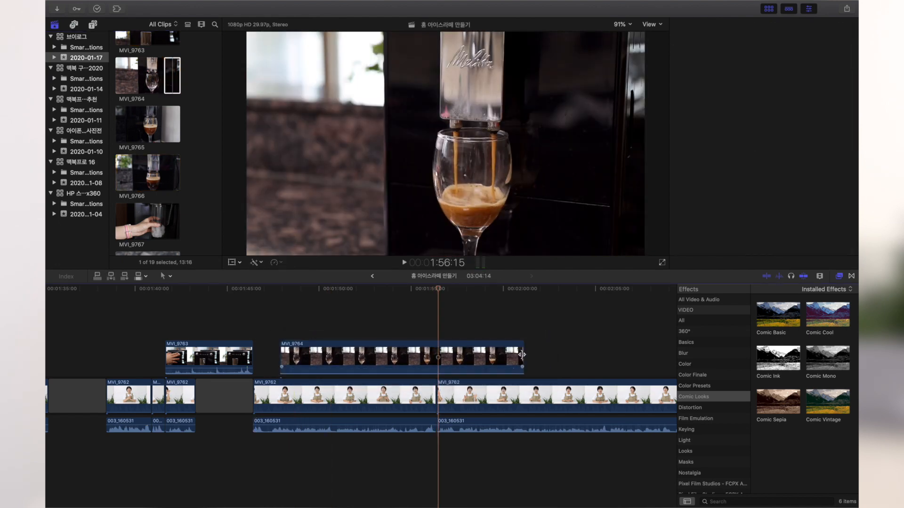
drag(521, 354, 434, 360)
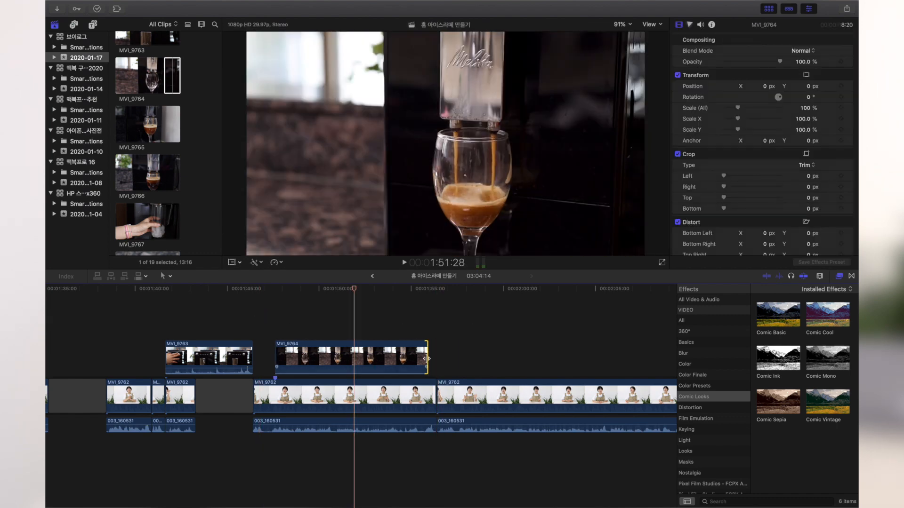
drag(428, 361, 355, 362)
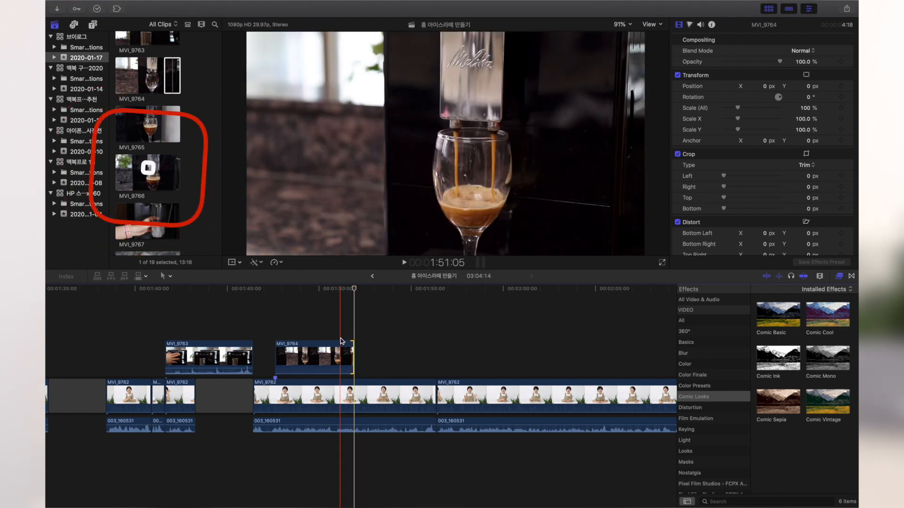
Attach the last part of MVI_9766 directly after MVI_9764, split it with the Blade tool and delete the excess
click(149, 174)
drag(149, 173, 376, 363)
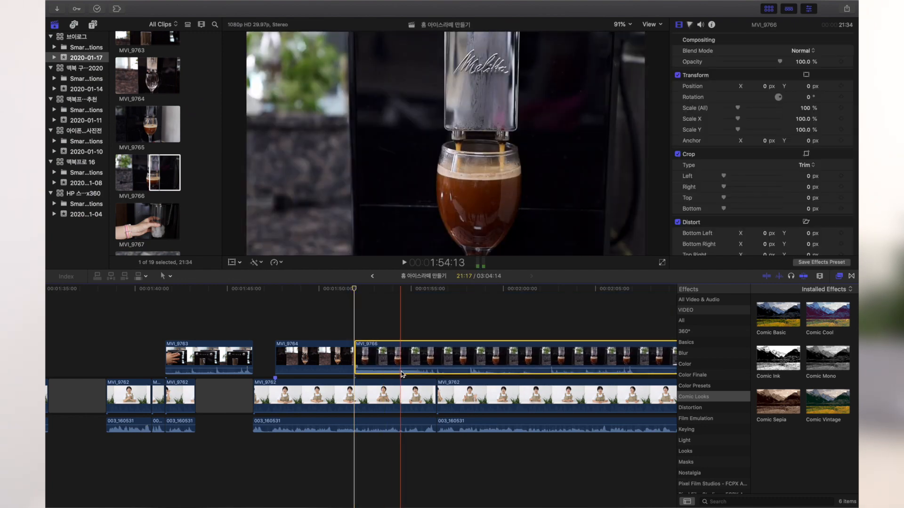
key(b)
click(443, 362)
key(a)
key(Delete)
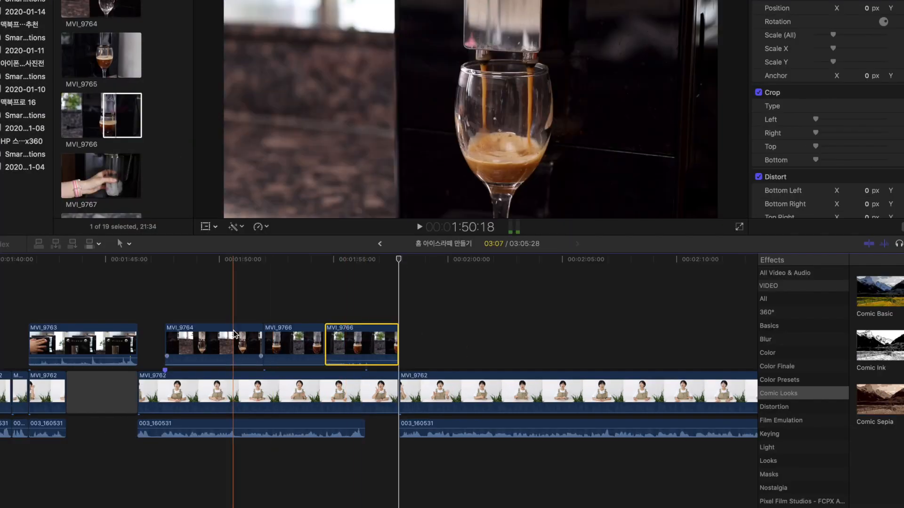
Detach the audio from the MVI_9764 clip on the timeline
right_click(234, 346)
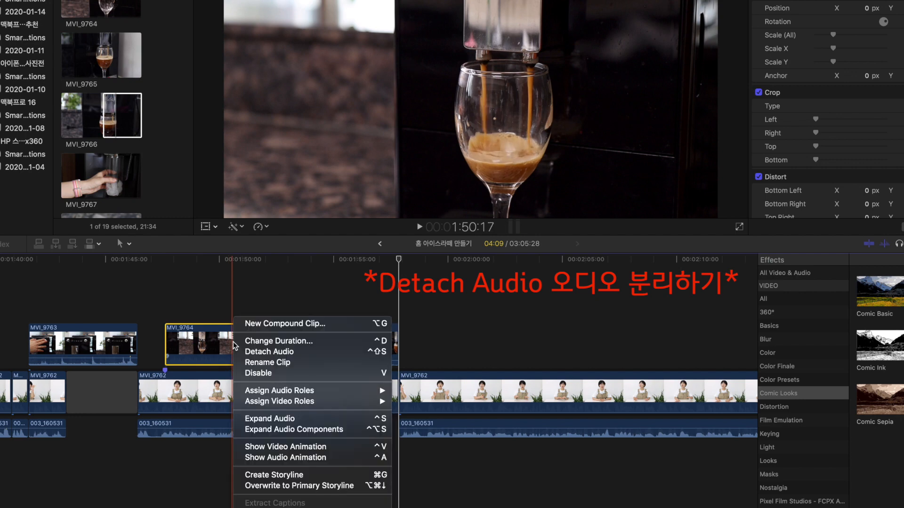
click(326, 354)
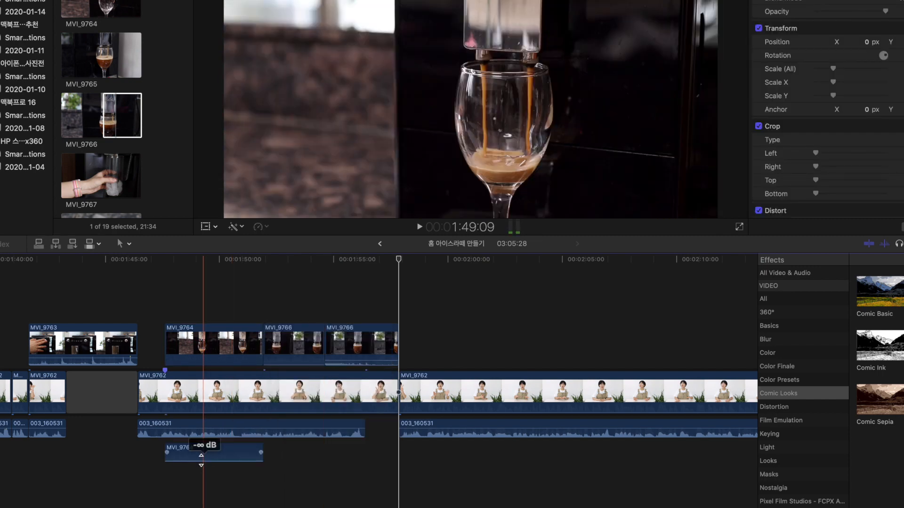
Set the detached MVI_9764 audio level to -17.0 dB and extend its end to match the last MVI_9766 clip
click(226, 454)
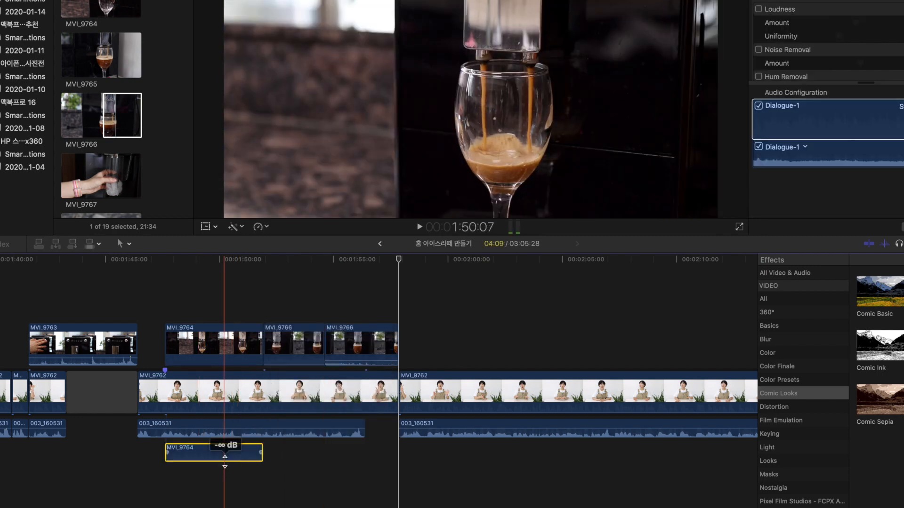
drag(222, 455, 235, 450)
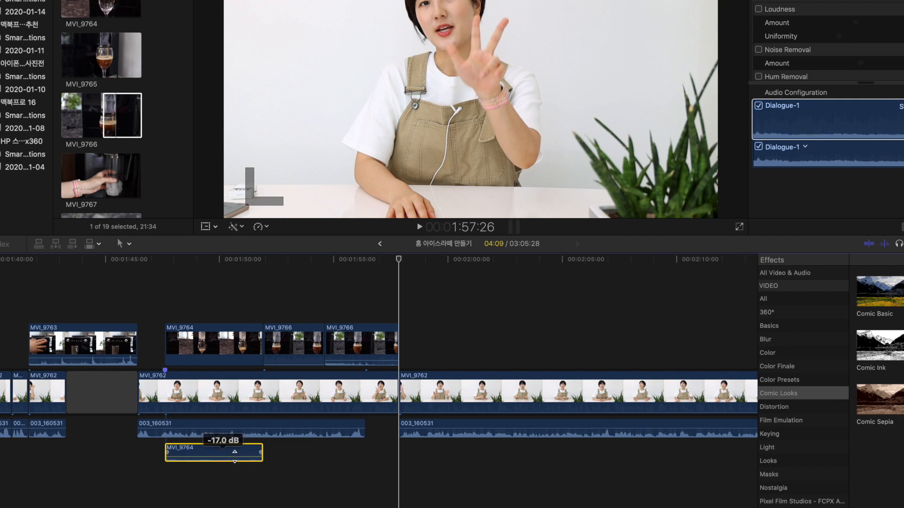
drag(261, 452, 401, 445)
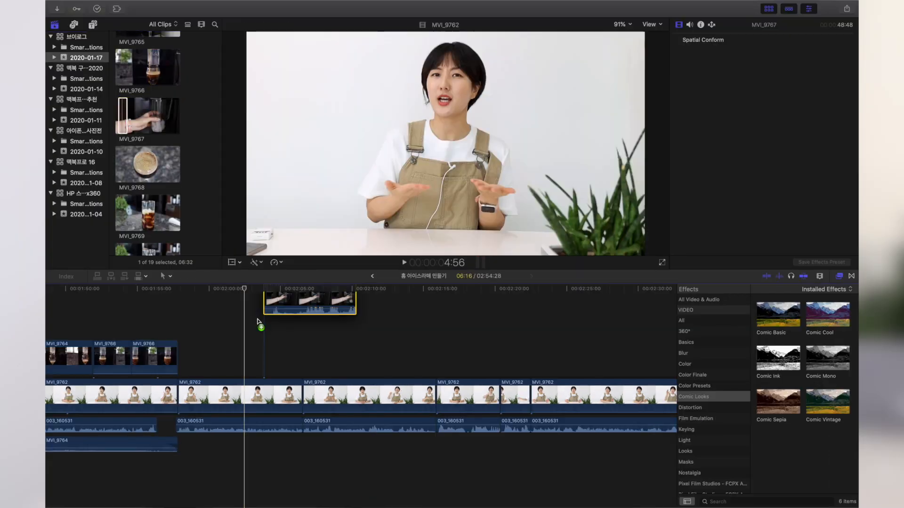
Attach the selected section of MVI_9767 above the MVI_9762 clip that follows the coffee-pouring B-roll
drag(297, 309, 244, 357)
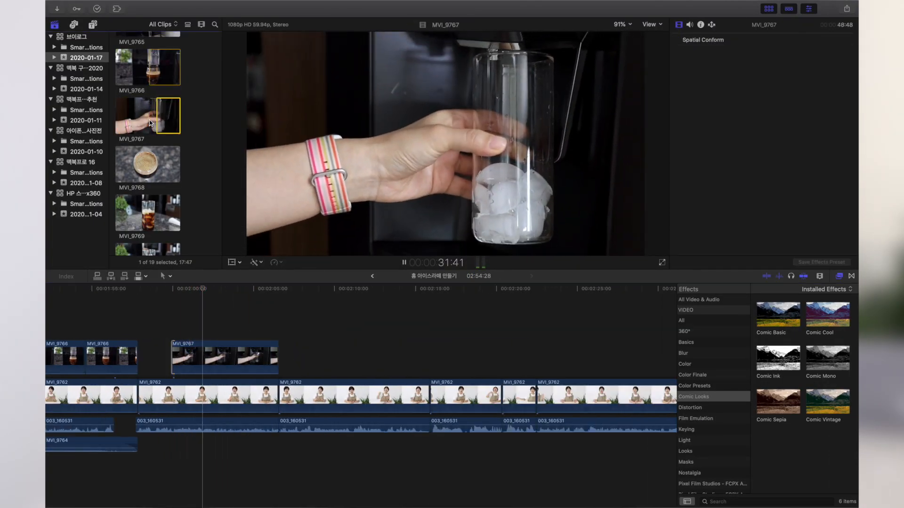
Attach another section of MVI_9767 directly after the first MVI_9767 overlay and detach the first clip's audio
drag(148, 119, 282, 352)
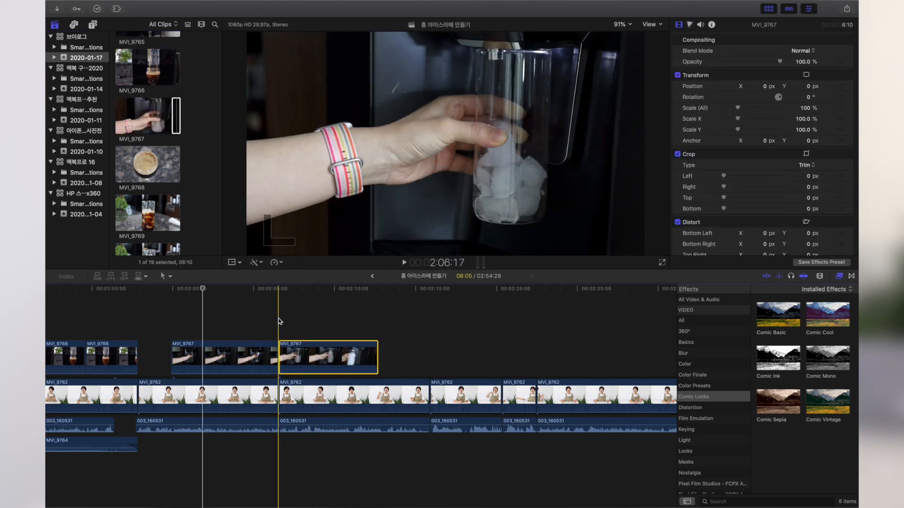
key(space)
right_click(257, 355)
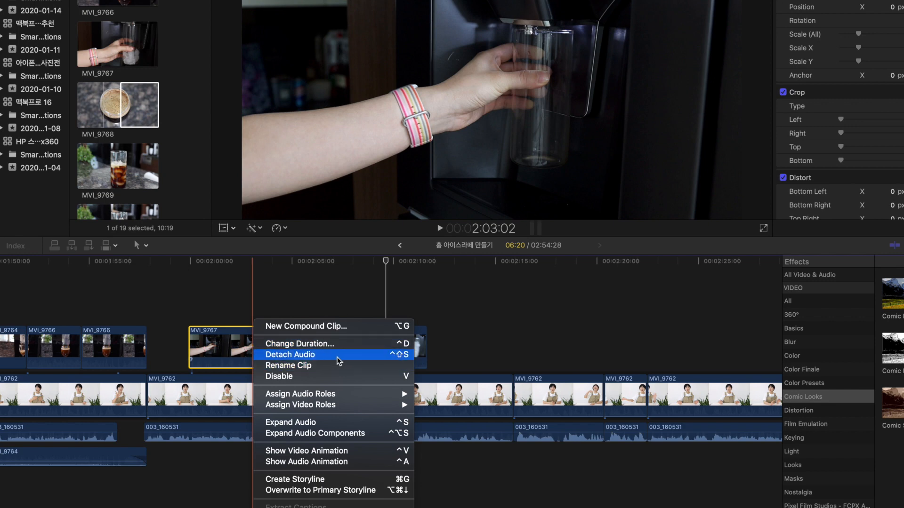
click(356, 354)
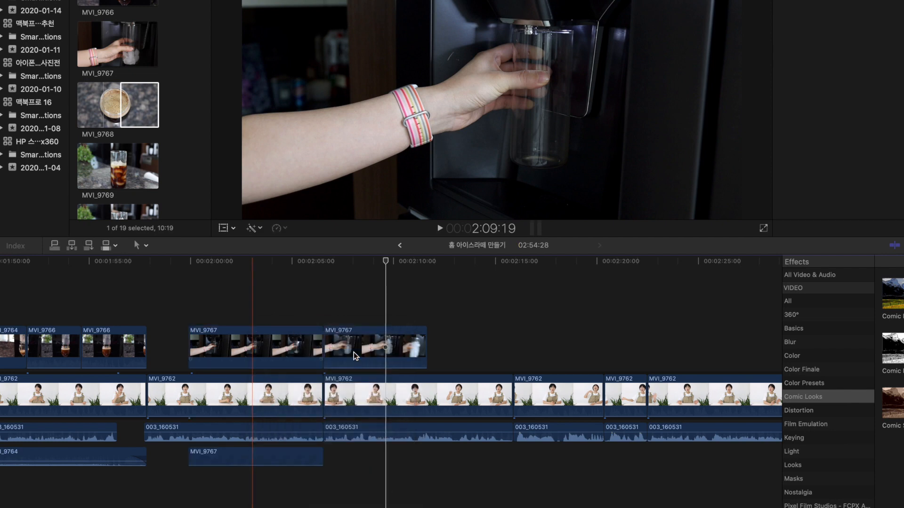
Set the first MVI_9767 overlay's detached audio to -13.0 dB and align its end with the video clip
click(235, 459)
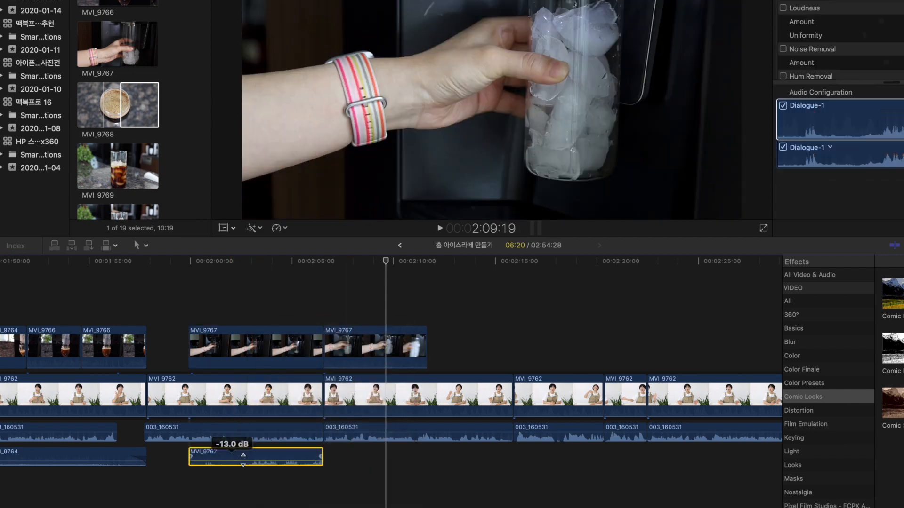
click(320, 457)
key(space)
drag(319, 460, 322, 459)
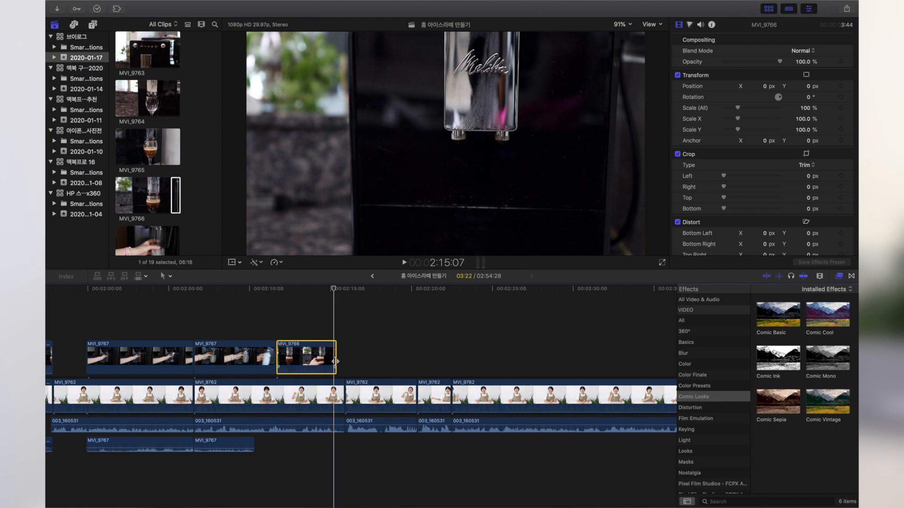
Attach a section of MVI_9777 after the MVI_9766 overlay and insert MVI_9770 into the primary storyline behind a gap ending with that overlay
click(144, 139)
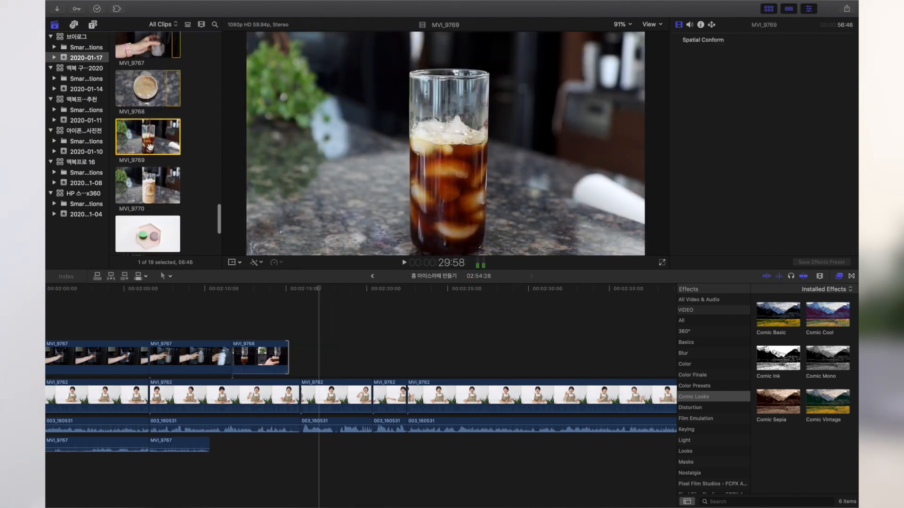
scroll(150, 190, down, 5)
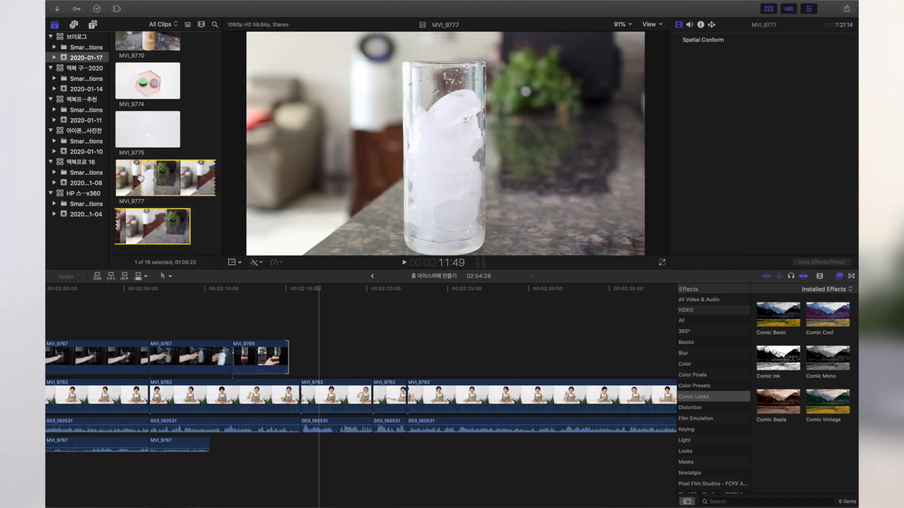
key(space)
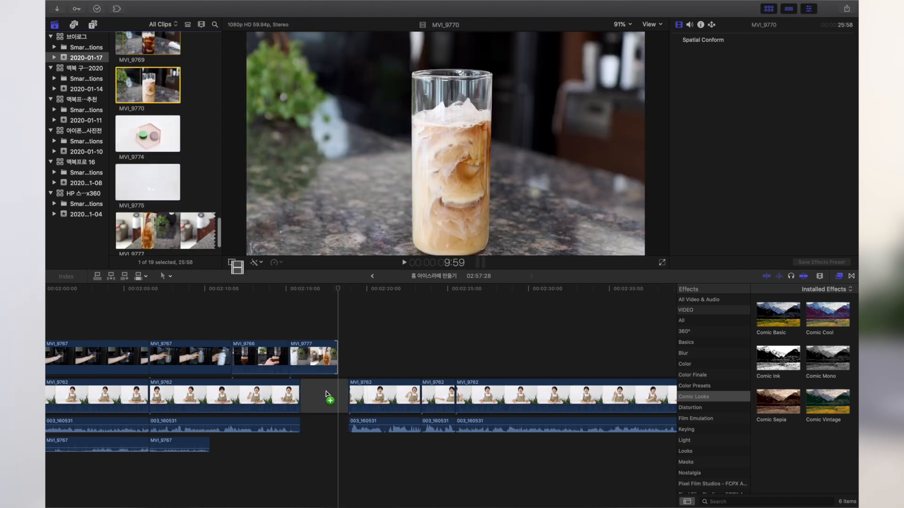
mouse_move(328, 398)
mouse_down()
mouse_move(349, 403)
mouse_move(337, 396)
mouse_up()
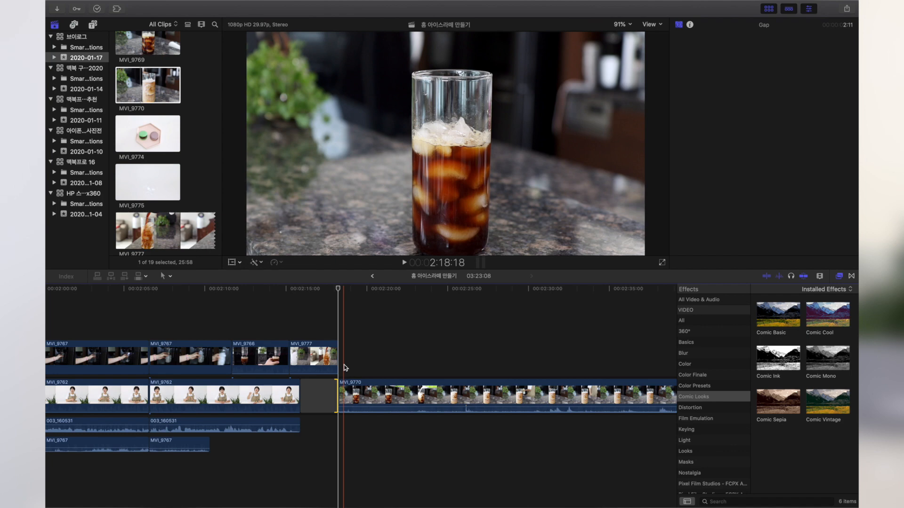
scroll(346, 368, right, 3)
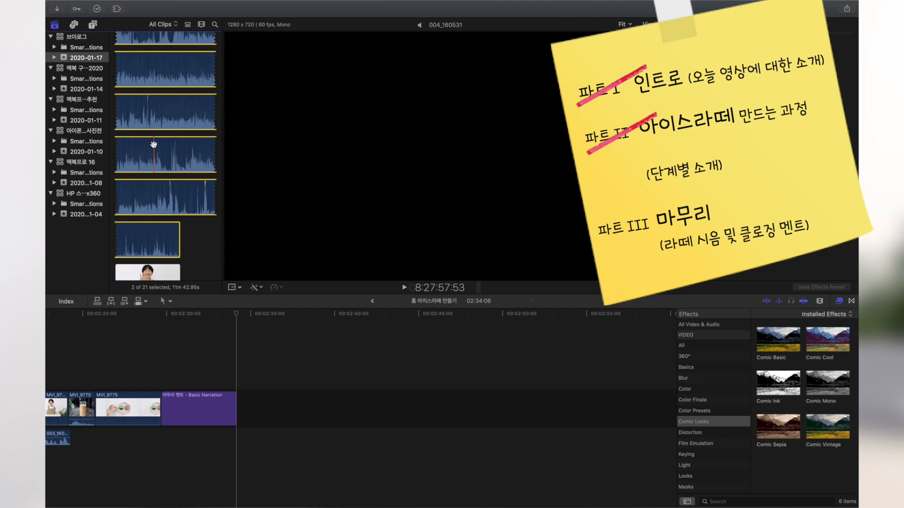
Synchronize the 004_160531 audio with MVI_9771 and append the synchronized clip after the 마무리 멘트 title
right_click(154, 146)
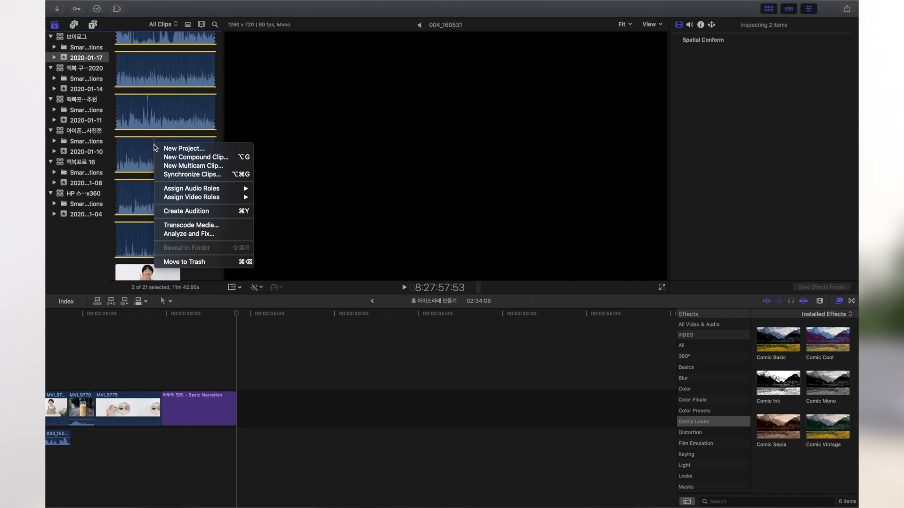
click(139, 154)
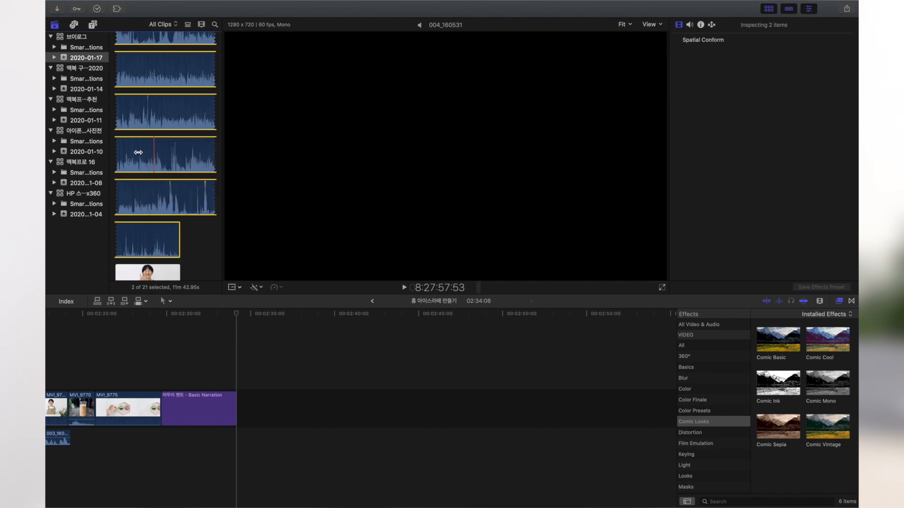
drag(112, 141, 234, 408)
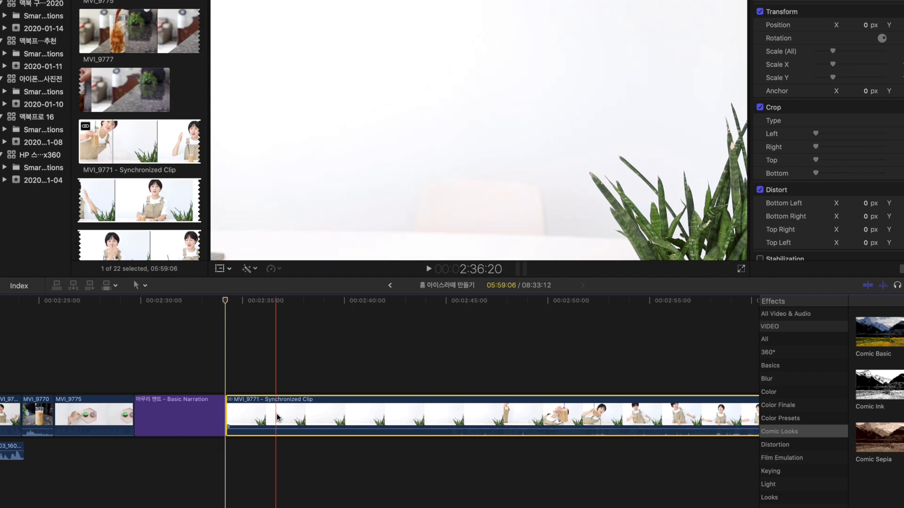
Raise the audio level of the synchronized MVI_9771 clip to 9.0 dB, playing sections to check the loudness
scroll(276, 418, right, 10)
drag(357, 430, 363, 428)
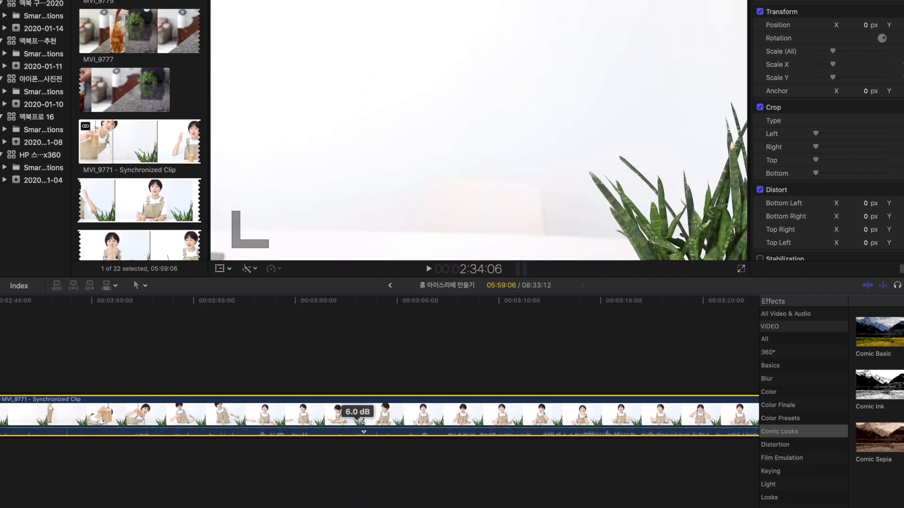
drag(363, 428, 364, 426)
key(space)
key(super+minus)
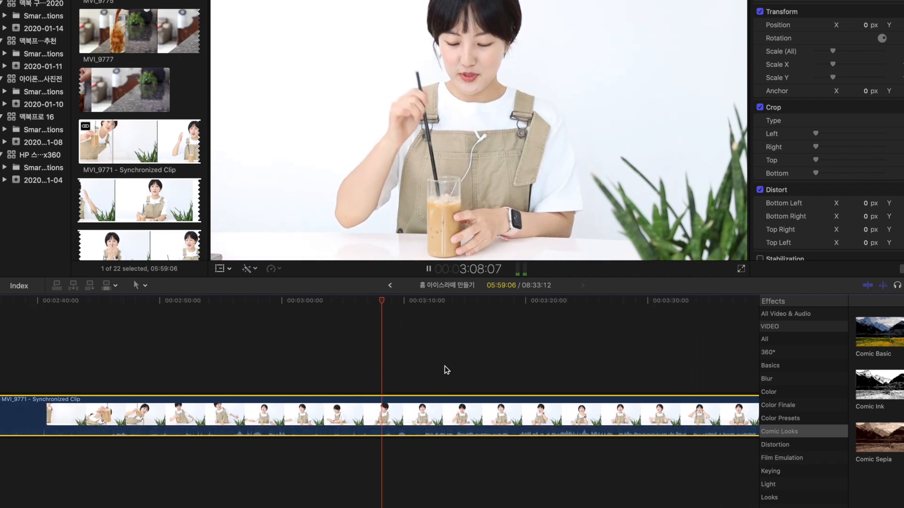
key(space)
drag(459, 429, 465, 427)
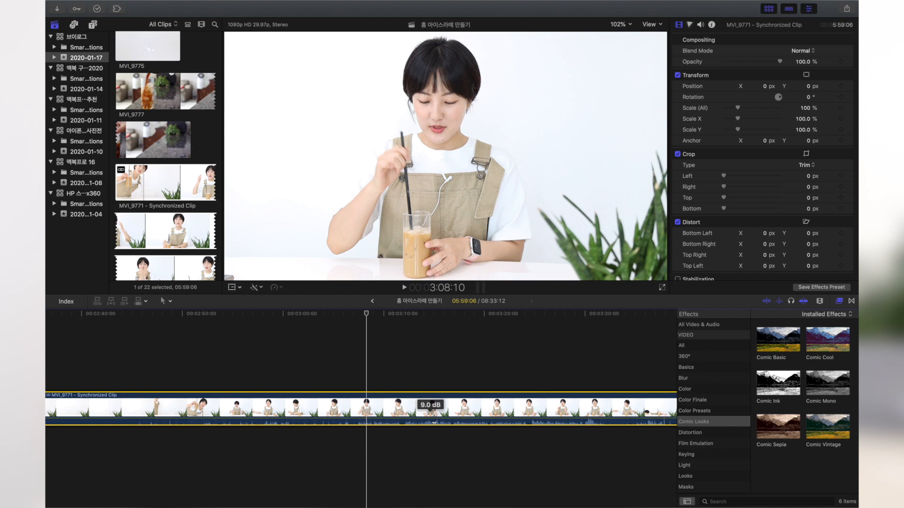
key(space)
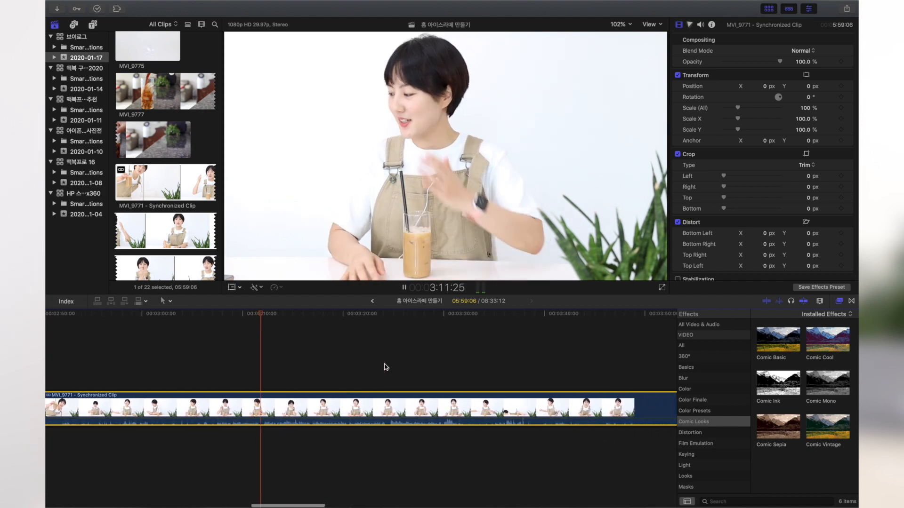
key(super+minus)
key(space)
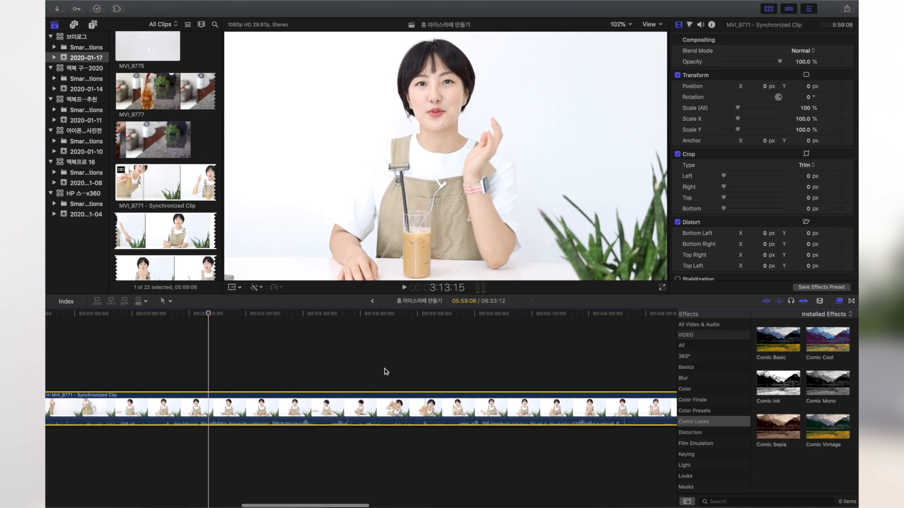
Correct the synchronized MVI_9771 clip with Color Wheels, slightly raising the midtone saturation and lowering the master brightness
scroll(169, 133, down, 3)
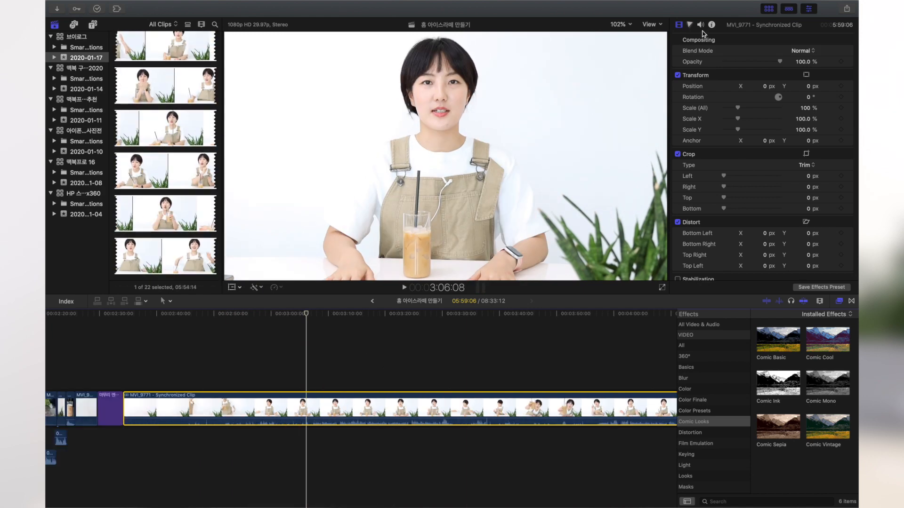
key(super+6)
drag(734, 224, 734, 220)
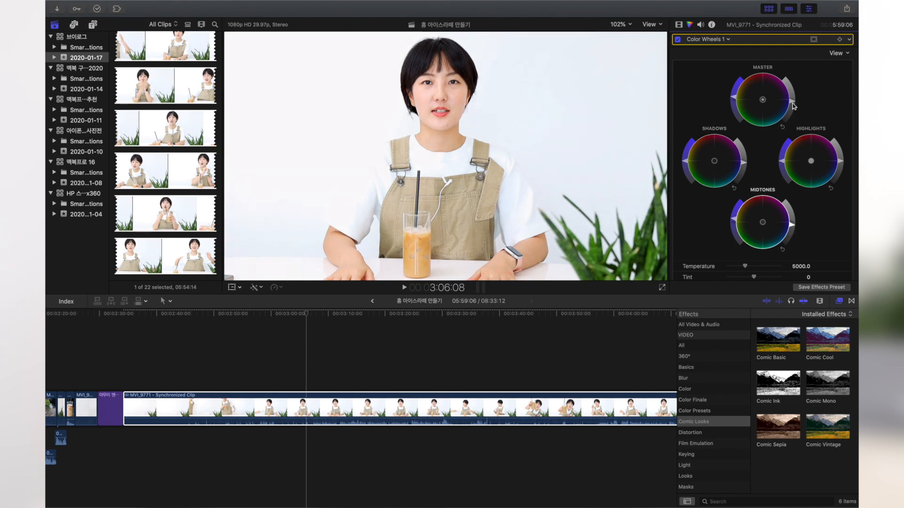
drag(793, 100, 795, 108)
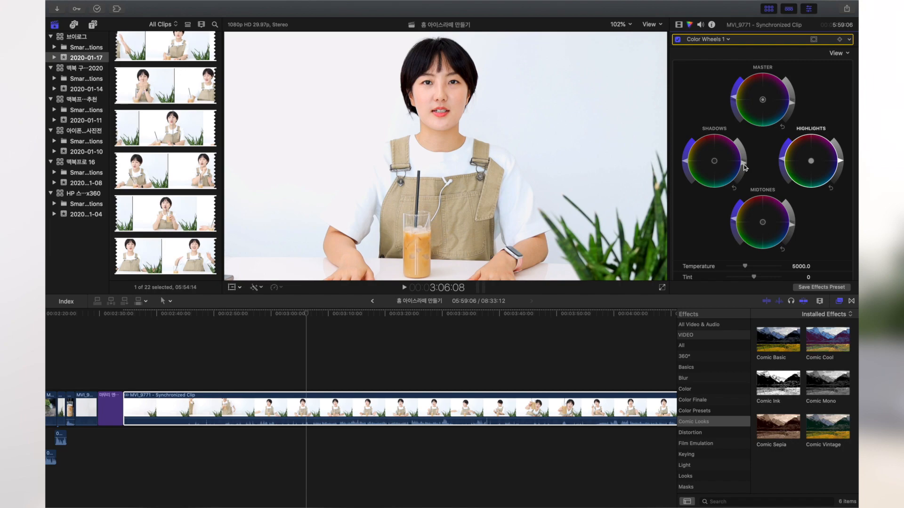
click(380, 391)
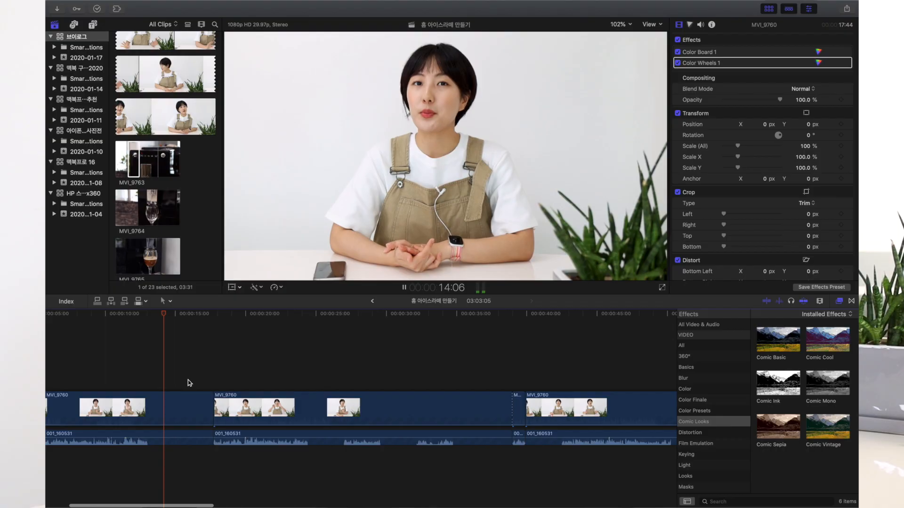
Add a Transform keyframe to the MVI_9760 talking clip at 17:04
key(super+equal)
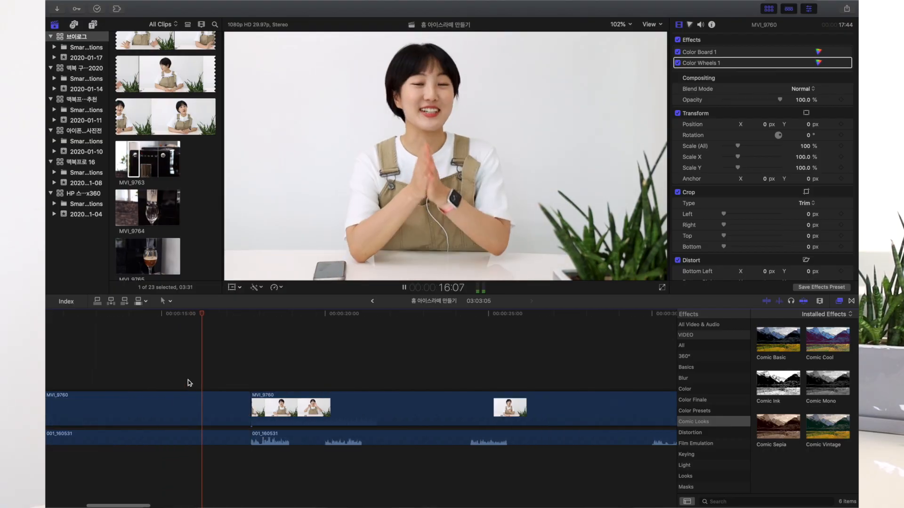
key(space)
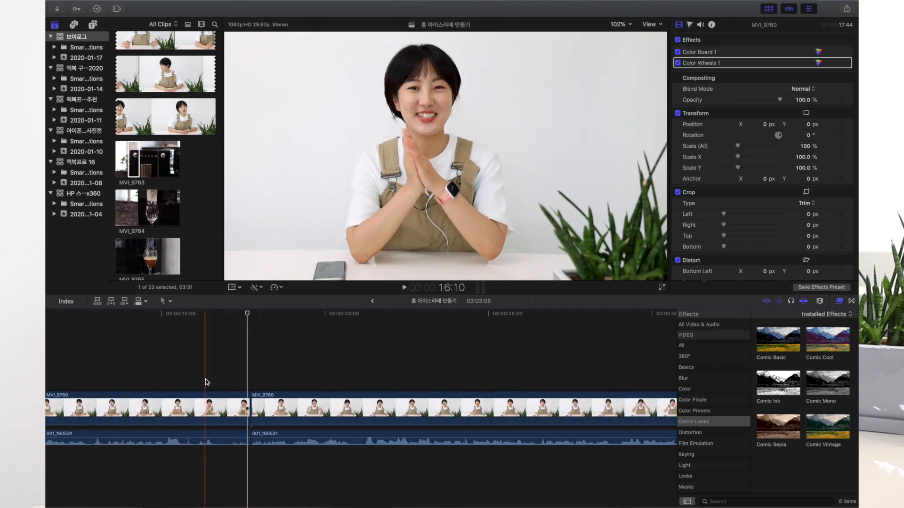
click(222, 399)
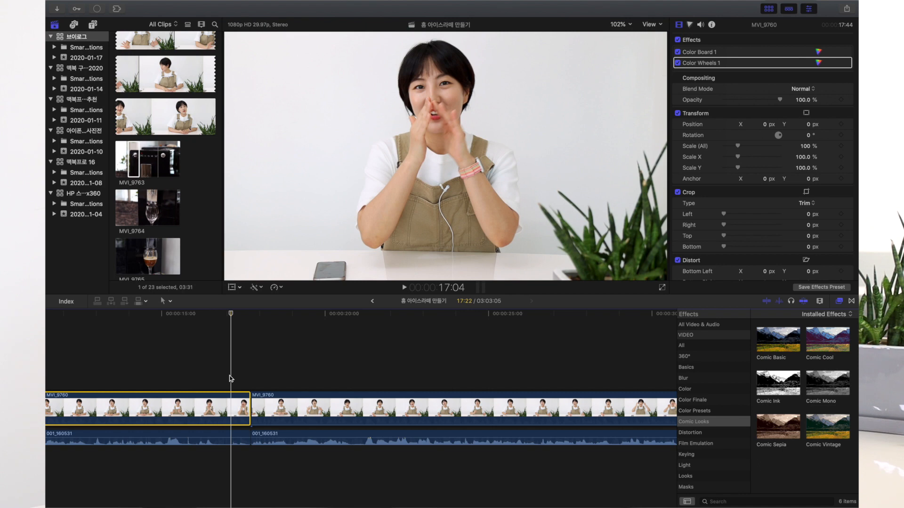
click(232, 287)
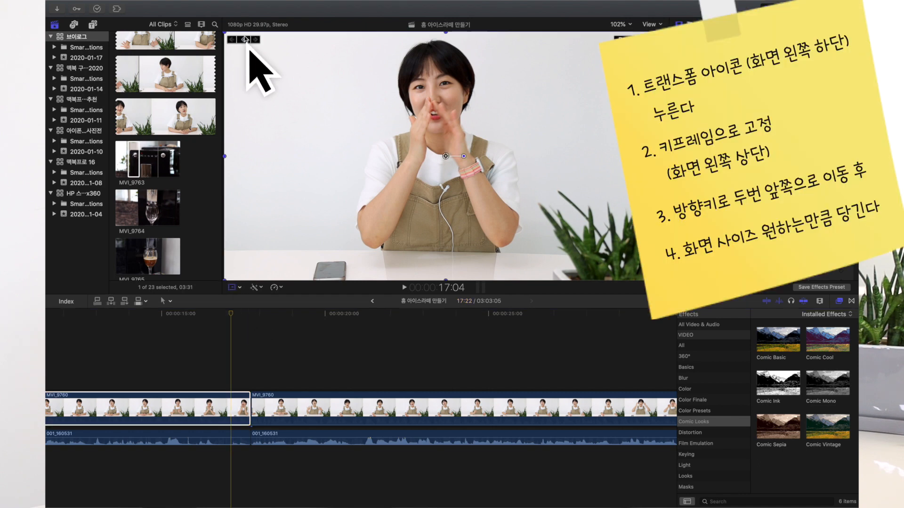
At 17:06, scale the MVI_9760 clip to 214.4% and position it at X 25.3 px, Y -391.6 px to frame the face
key(Right)
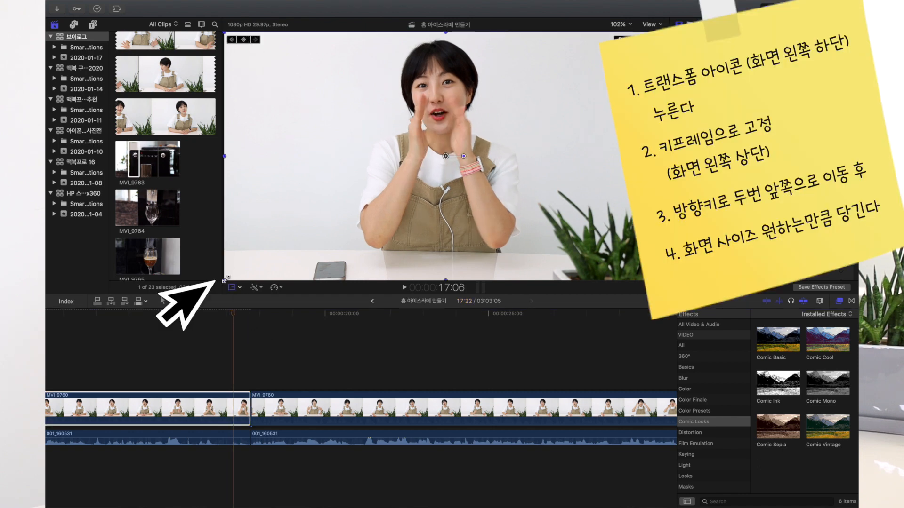
drag(226, 280, 101, 426)
drag(370, 254, 374, 339)
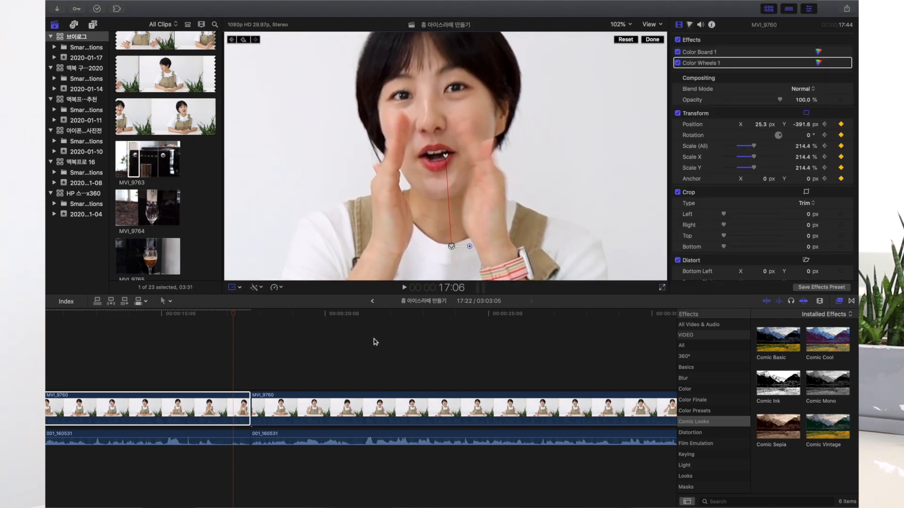
click(216, 381)
key(space)
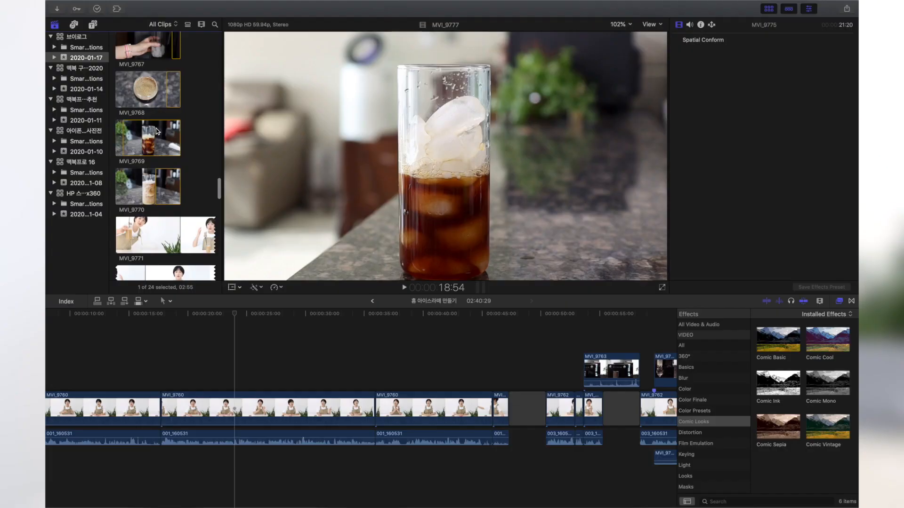
Find the joined_video latte clip in the 2020-01-17 event and attach it above the second MVI_9760 clip
scroll(156, 128, up, 10)
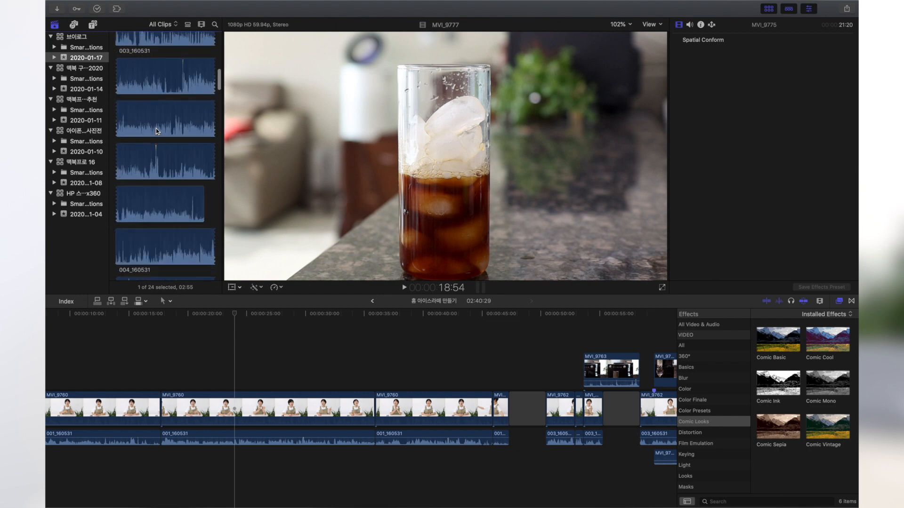
scroll(156, 128, down, 8)
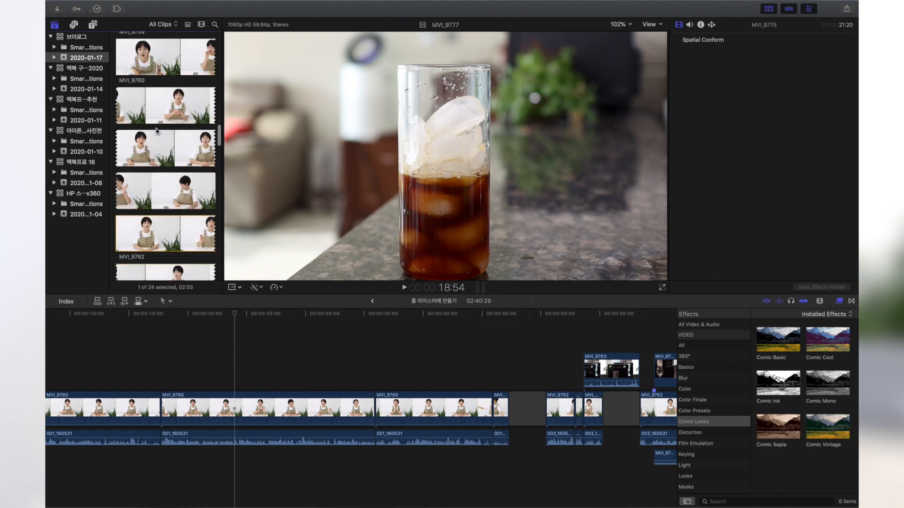
scroll(157, 131, up, 3)
drag(142, 108, 256, 371)
Move the joined_video overlay slightly earlier and shorten it to end at the next cut between the MVI_9760 clips
key(space)
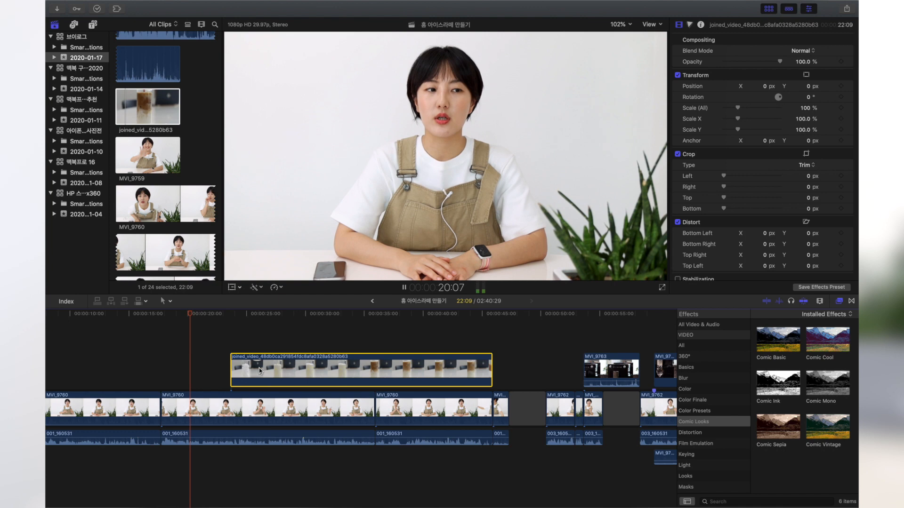
drag(258, 368, 247, 368)
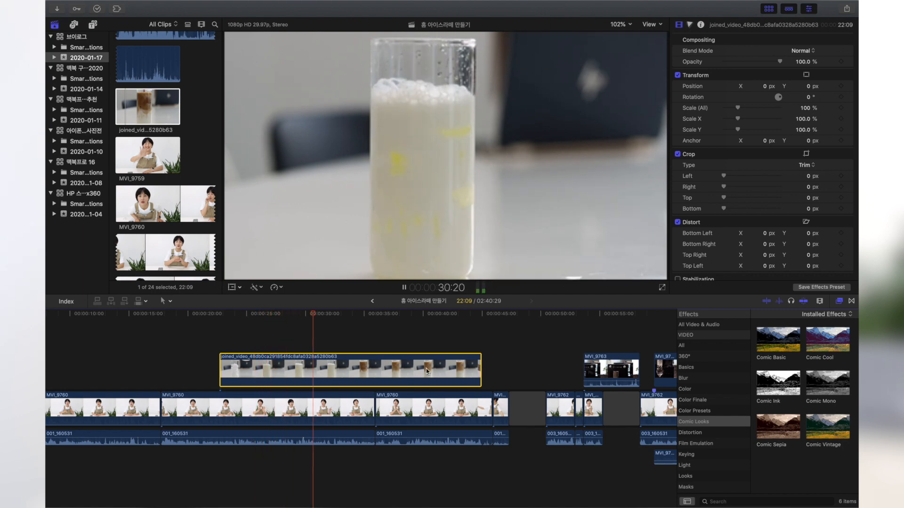
drag(480, 371, 384, 371)
scroll(383, 375, right, 1)
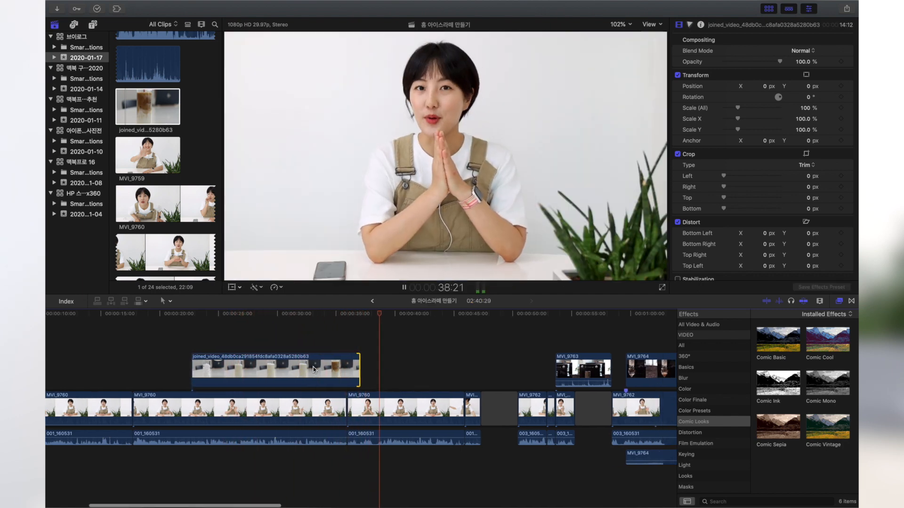
click(356, 376)
scroll(363, 381, right, 3)
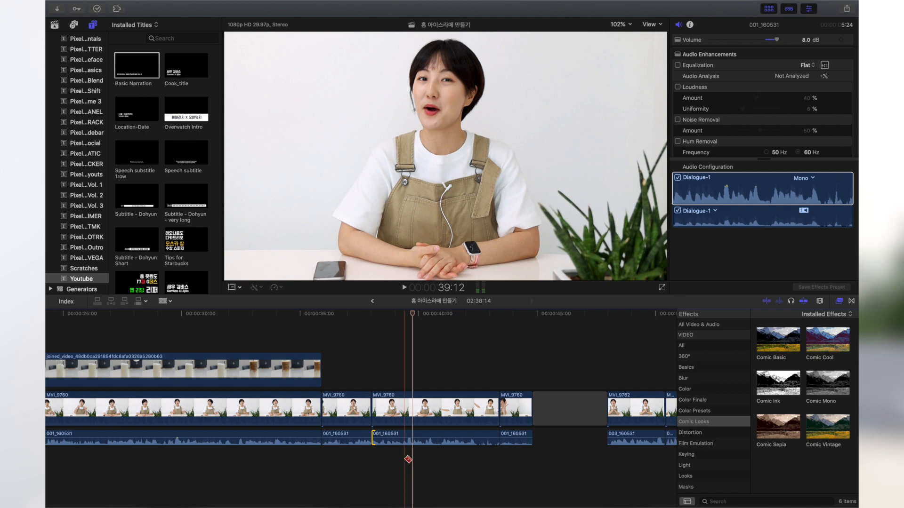
Split the MVI_9760 clip and its 001_160531 audio after the spoken line and delete the section up to the next cut
click(413, 439)
click(425, 409)
key(a)
drag(444, 377, 460, 473)
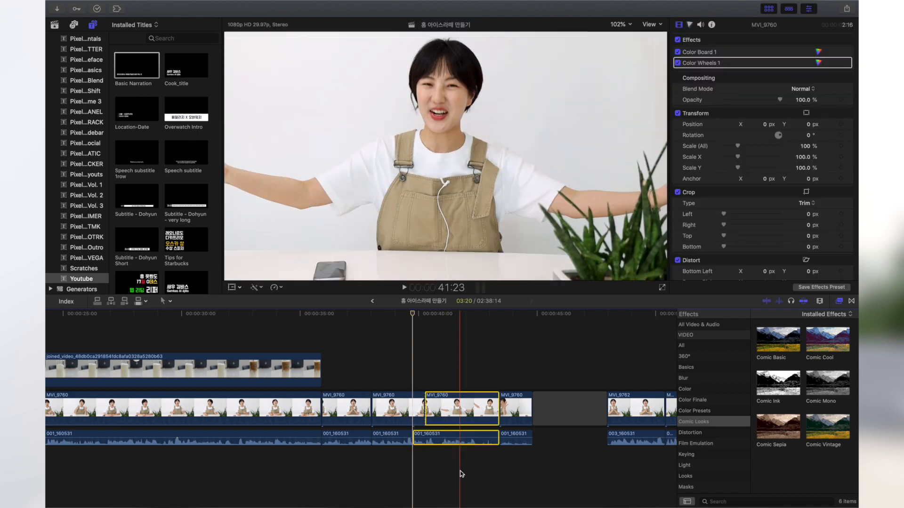
key(BackSpace)
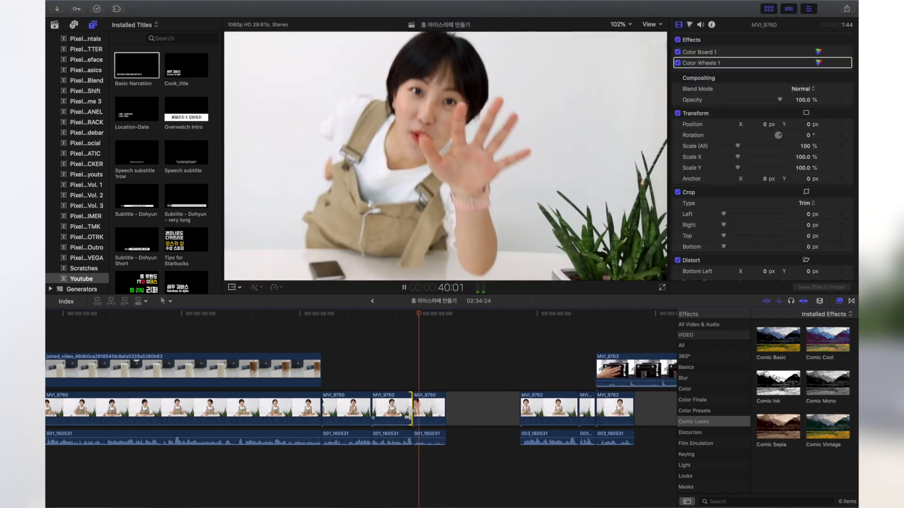
Trim the end of the waving MVI_9760 clip and its audio slightly before the gap, and play back the new cut
drag(440, 408, 439, 437)
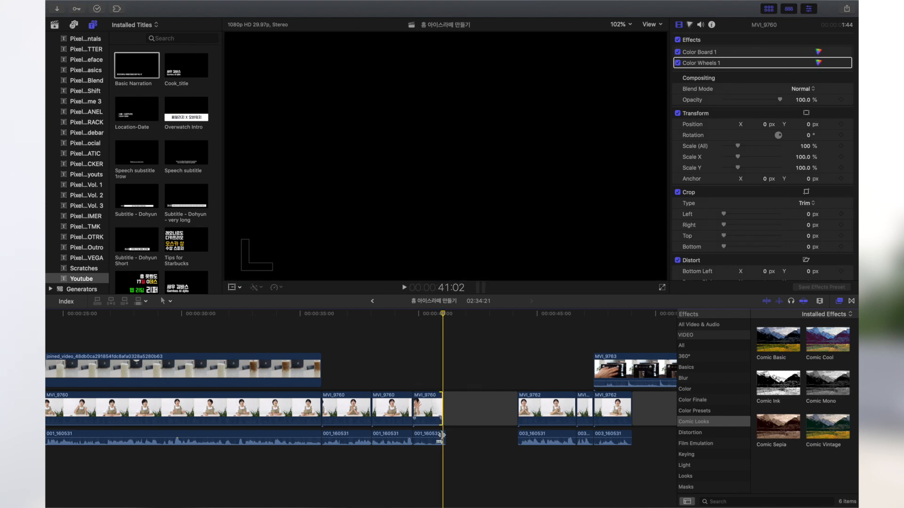
click(520, 405)
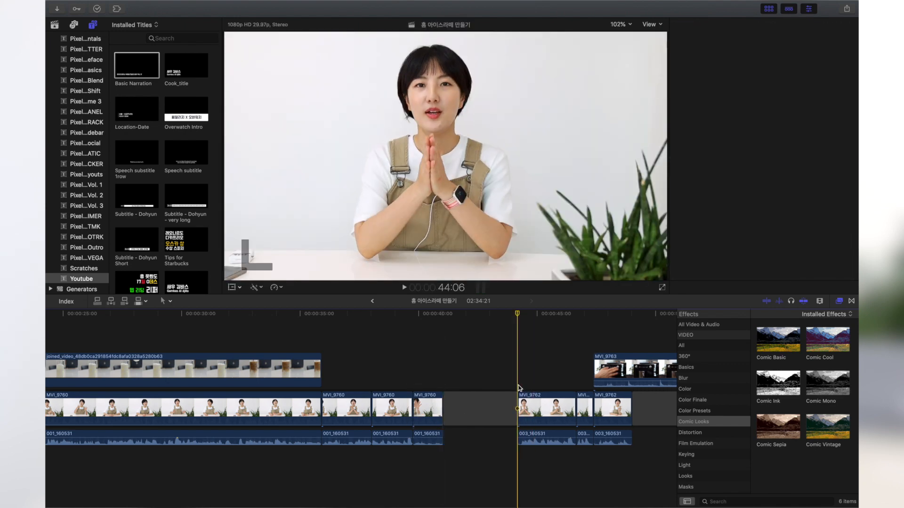
click(415, 388)
key(space)
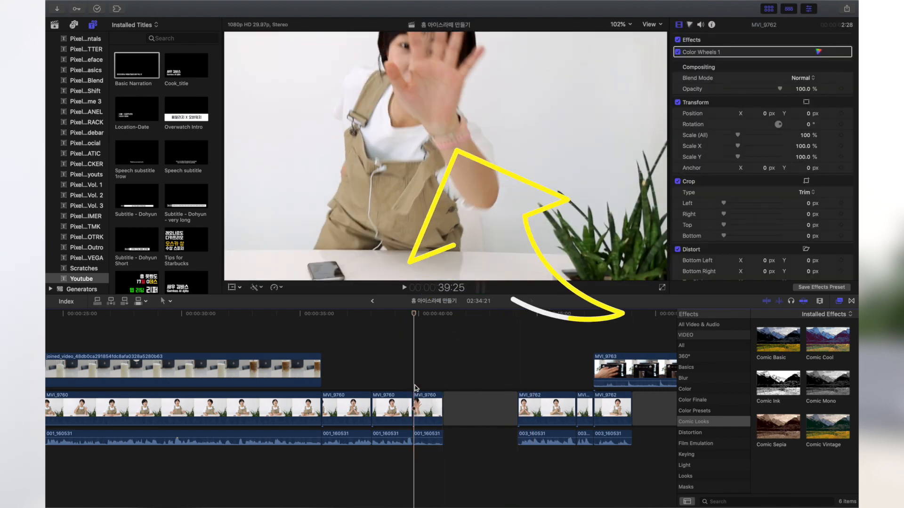
key(space)
Attach a Basic Narration title above the waving MVI_9760 clip from 39:23, shorten it to the clip's end, and enter the text 팔로미
click(415, 396)
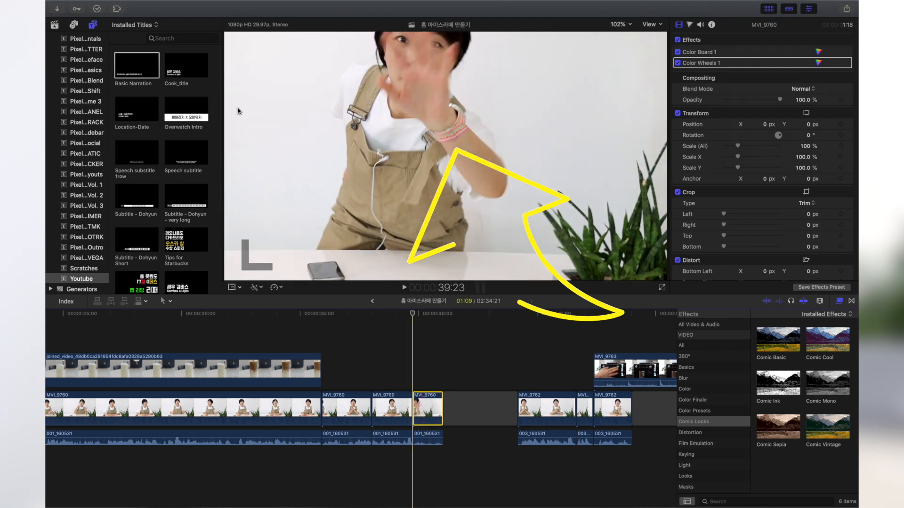
drag(140, 69, 415, 348)
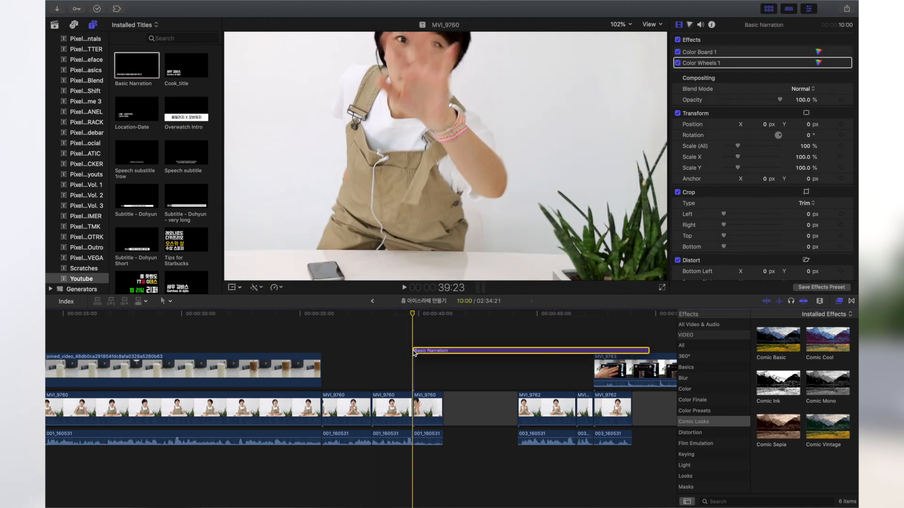
drag(648, 344, 442, 357)
double_click(422, 384)
text(d)
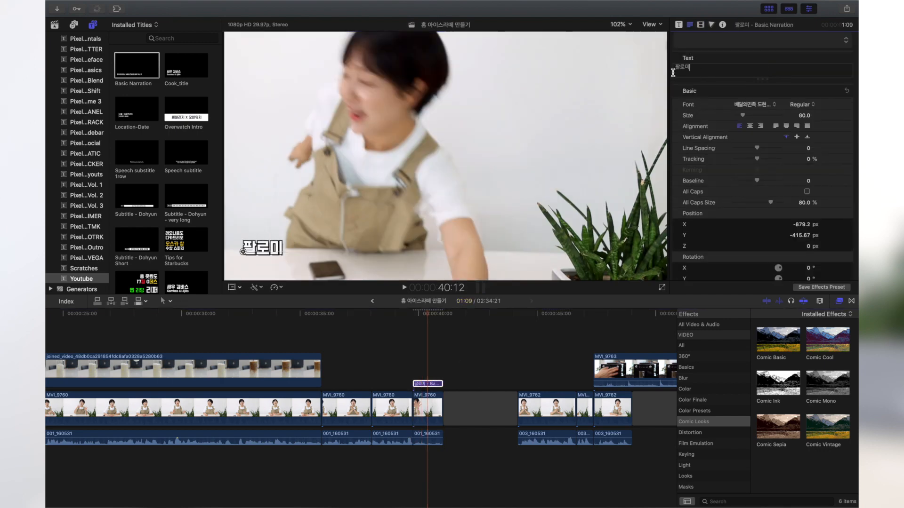
Set the 팔로미 title's font to THE외계인설명서 and move the title onto the raised palm, at about X -172 px, Y 265 px
key(super+a)
click(753, 105)
scroll(748, 283, down, 15)
scroll(748, 329, up, 4)
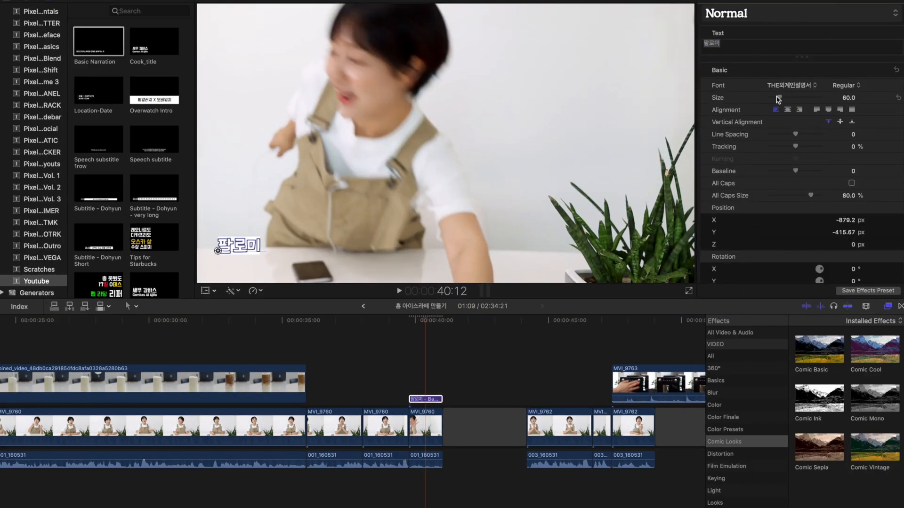
click(410, 399)
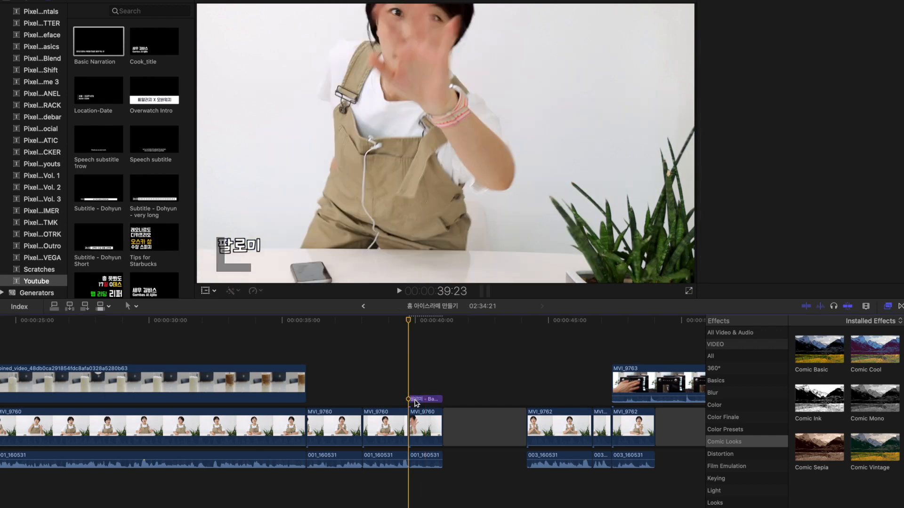
drag(242, 248, 411, 111)
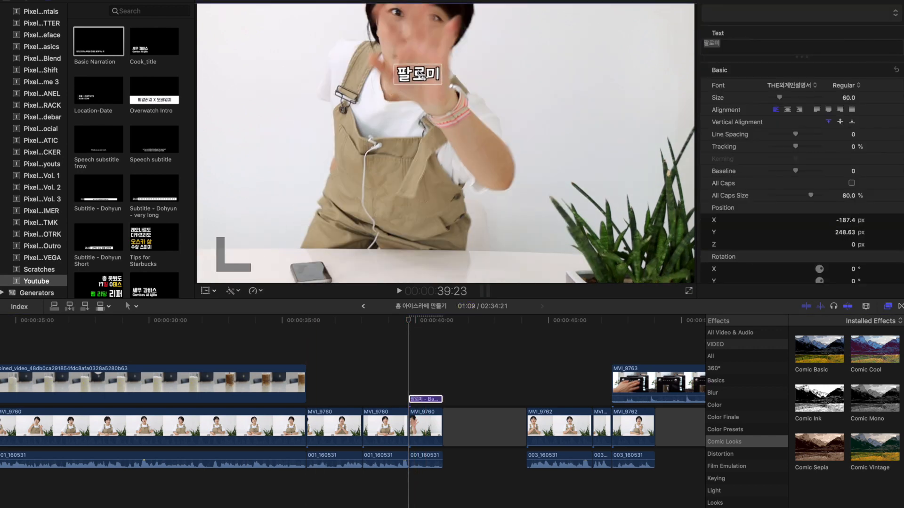
click(207, 289)
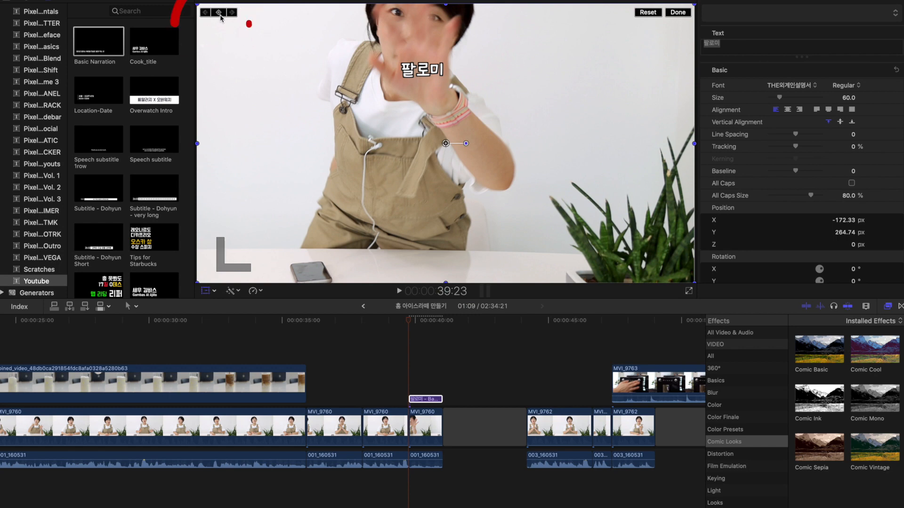
key(Right)
drag(448, 151, 448, 148)
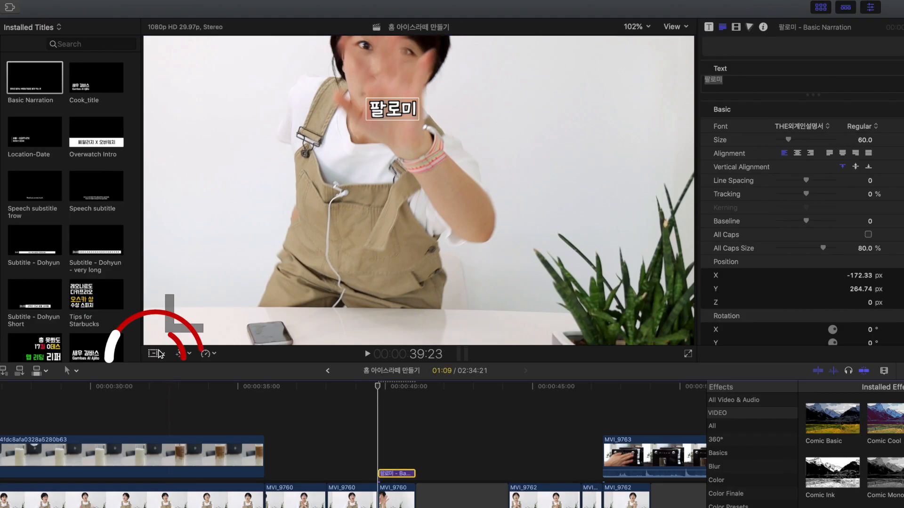
Keyframe the 팔로미 title's Transform position from 39:23, moving it frame by frame so that it follows the waving palm
click(157, 353)
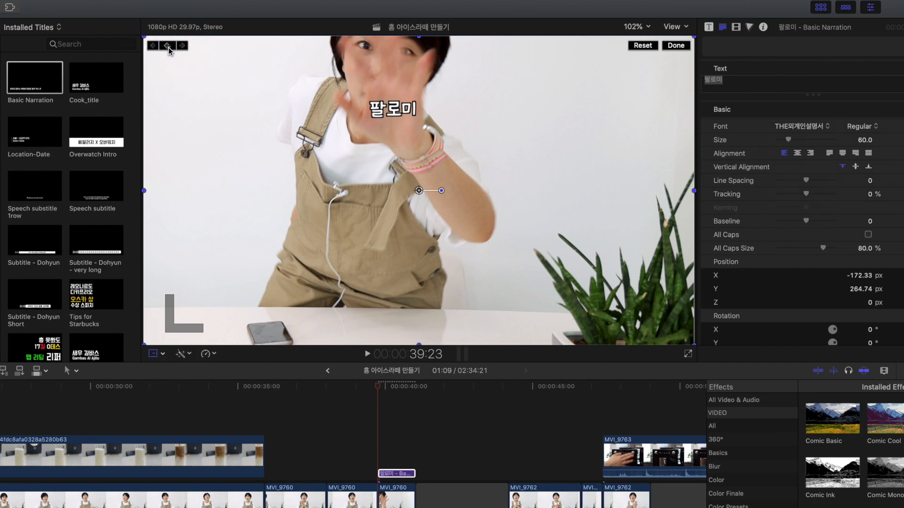
key(Right)
drag(421, 199, 463, 252)
key(Right)
key(Right)
key(Right)
key(Right)
key(Right)
key(Right)
key(Right)
key(Right)
drag(463, 253, 463, 281)
key(Right)
key(Right)
key(Right)
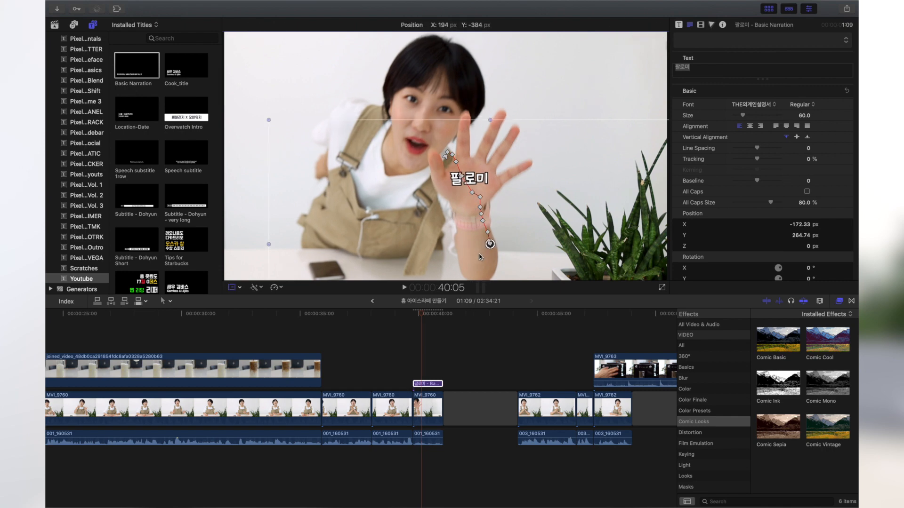
Continue the 팔로미 title's frame-by-frame motion from 40:05, finish the Transform, and play back the tracked title
key(Right)
key(Right)
key(Right)
key(Right)
key(Right)
key(Right)
key(Right)
click(623, 24)
click(625, 32)
click(394, 370)
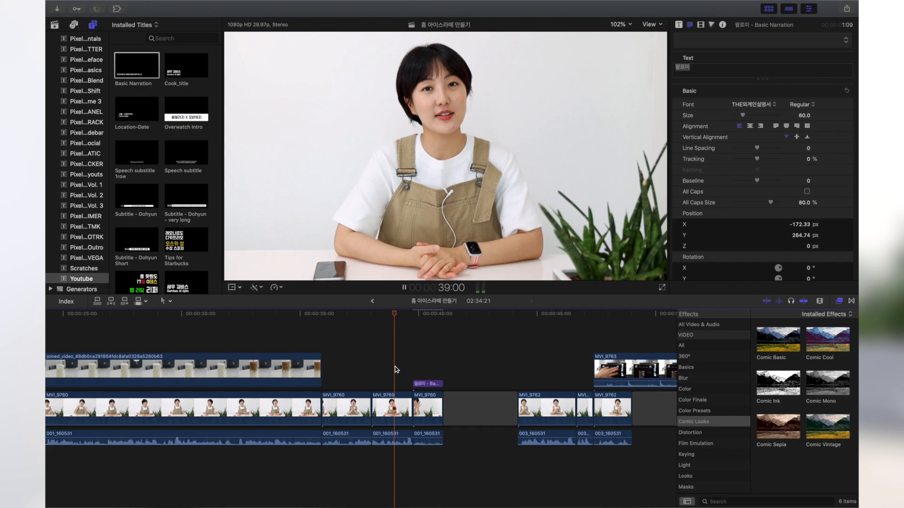
key(space)
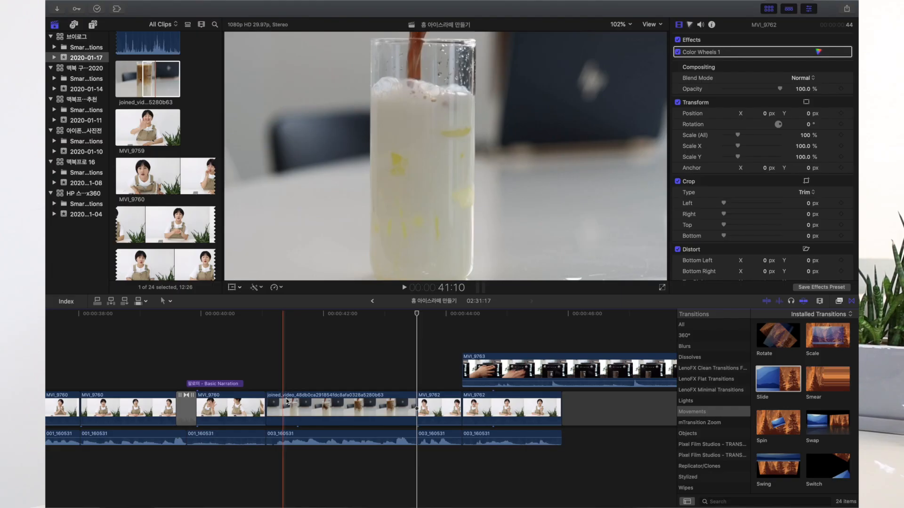
Apply a Speed Ramp from 0% to the joined_video latte clip, realign the 003_160531 audio to its start, and play it back
click(287, 401)
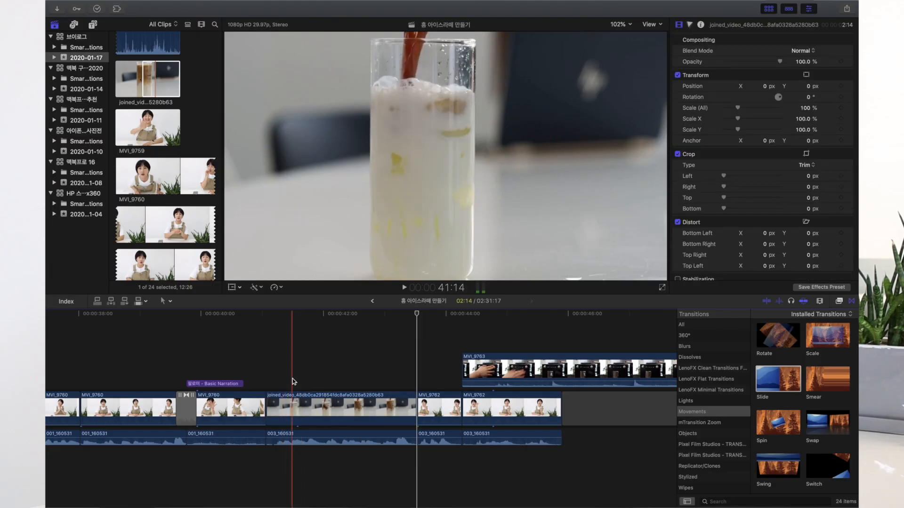
click(275, 287)
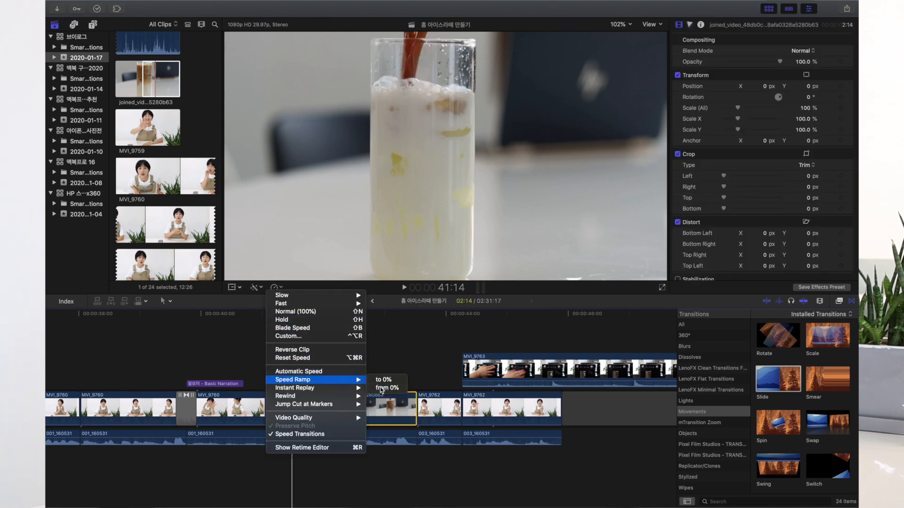
click(385, 388)
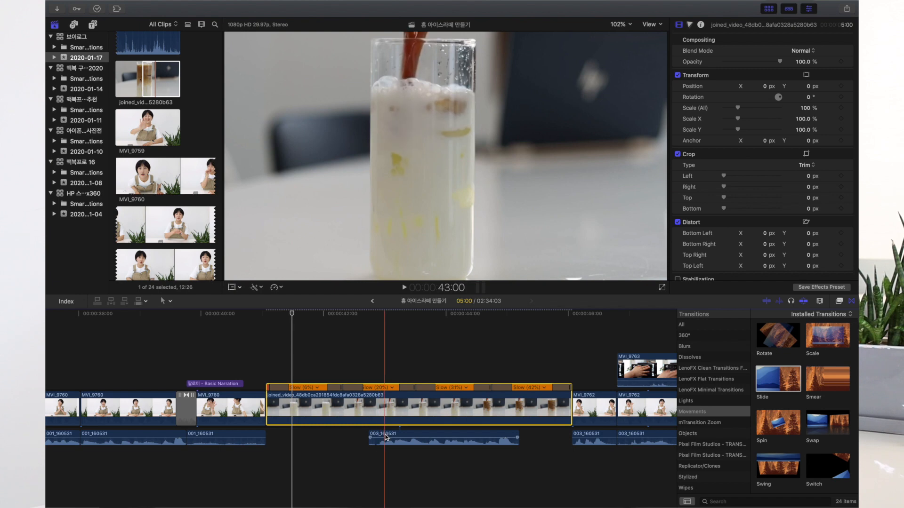
drag(385, 436, 287, 438)
key(space)
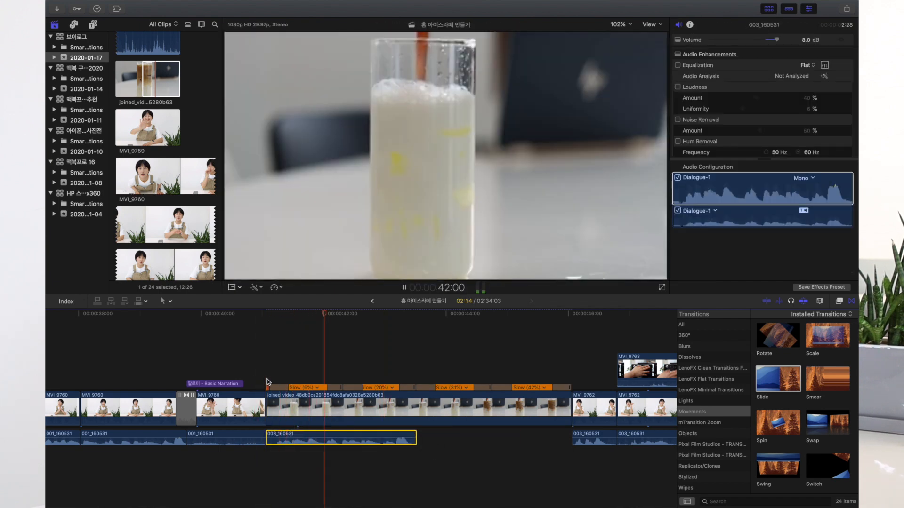
Set the slowed joined_video clip's retiming video quality to Optical Flow
click(274, 287)
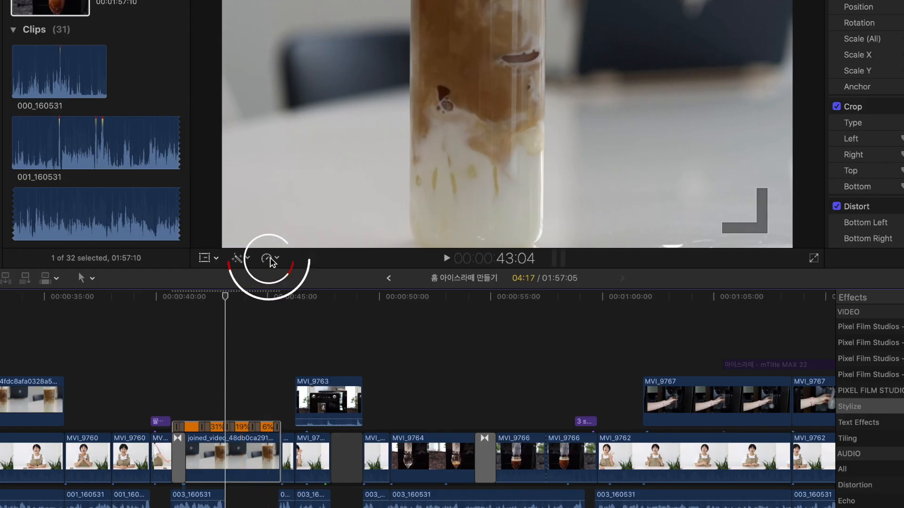
mouse_move(333, 452)
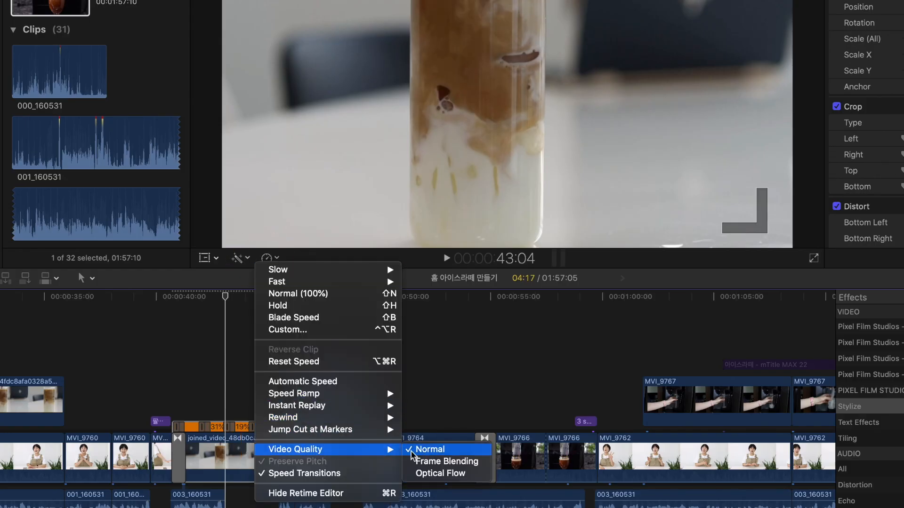
click(476, 474)
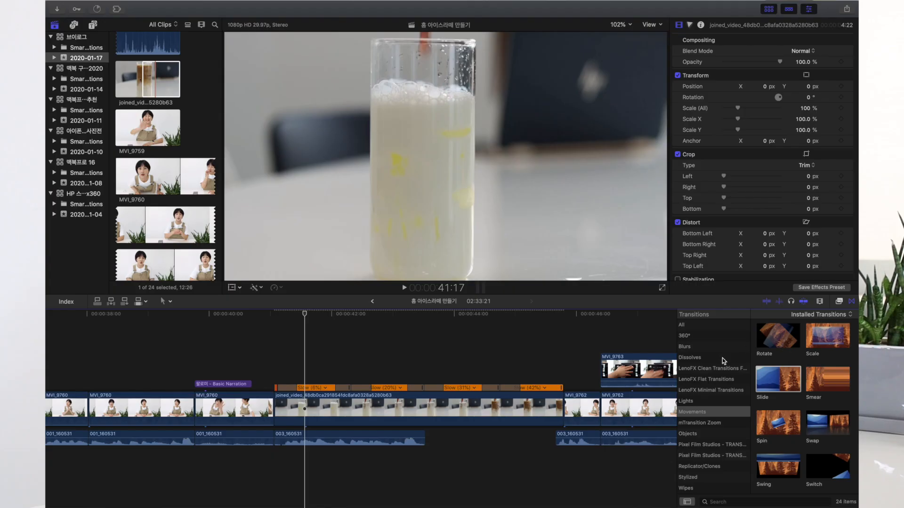
Add the LenoFX Clean Transitions 02 transition between the waving MVI_9760 clip and the joined_video clip, and preview it
click(723, 360)
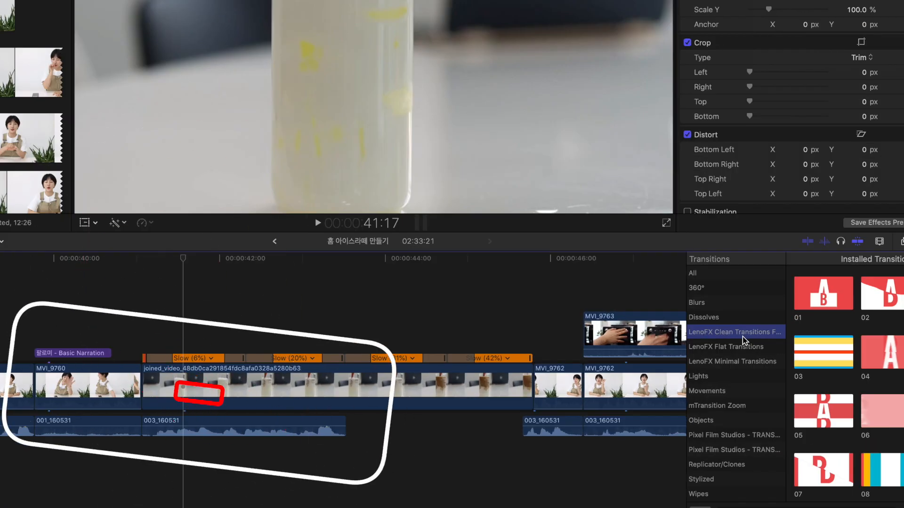
mouse_move(896, 296)
mouse_down()
mouse_move(668, 306)
mouse_move(179, 383)
mouse_up()
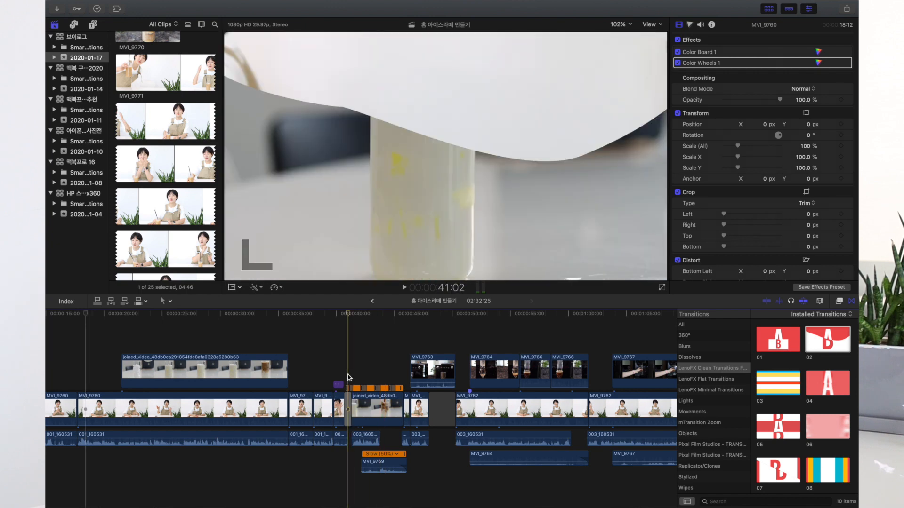
click(348, 373)
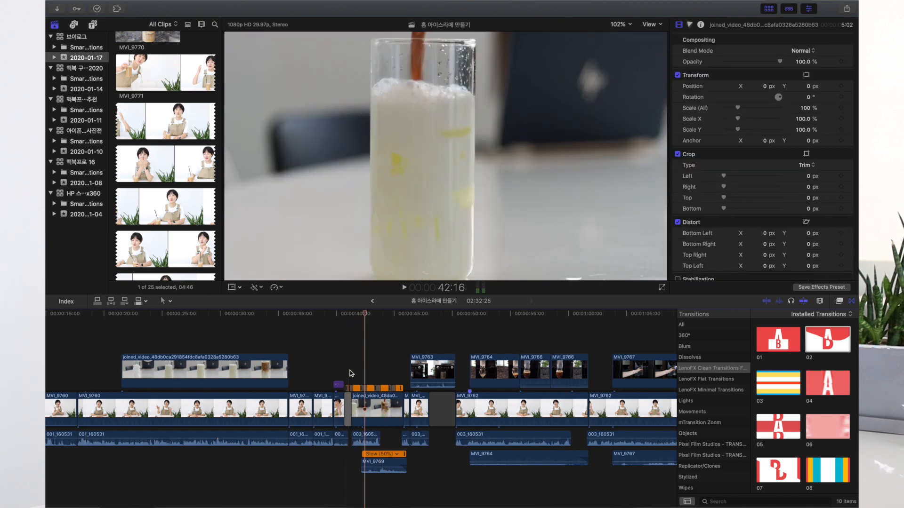
Find the mTitle MAX 22 title and attach it above the joined_video latte clip, starting at 40:12
click(93, 24)
scroll(85, 102, up, 10)
click(85, 113)
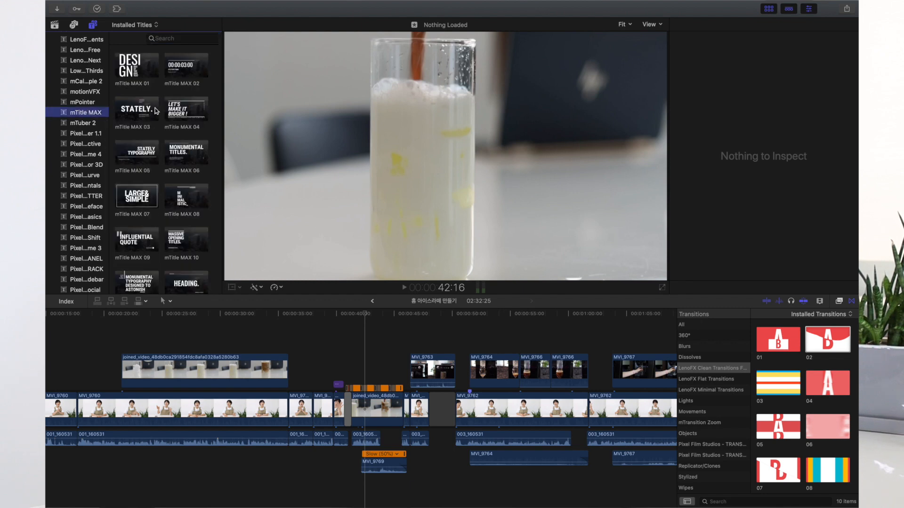
scroll(180, 105, down, 8)
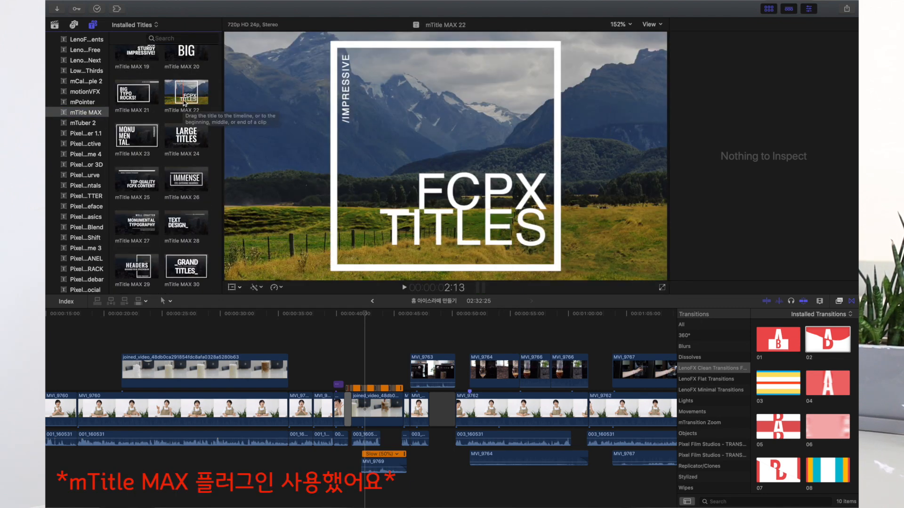
drag(276, 312, 342, 375)
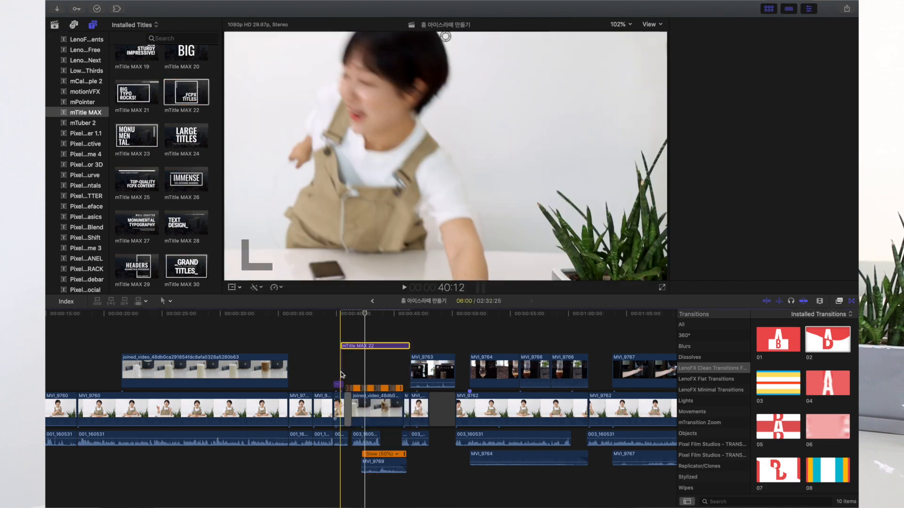
Replace the mTitle MAX 22 title's main text with 아이스라떼
key(super+4)
key(space)
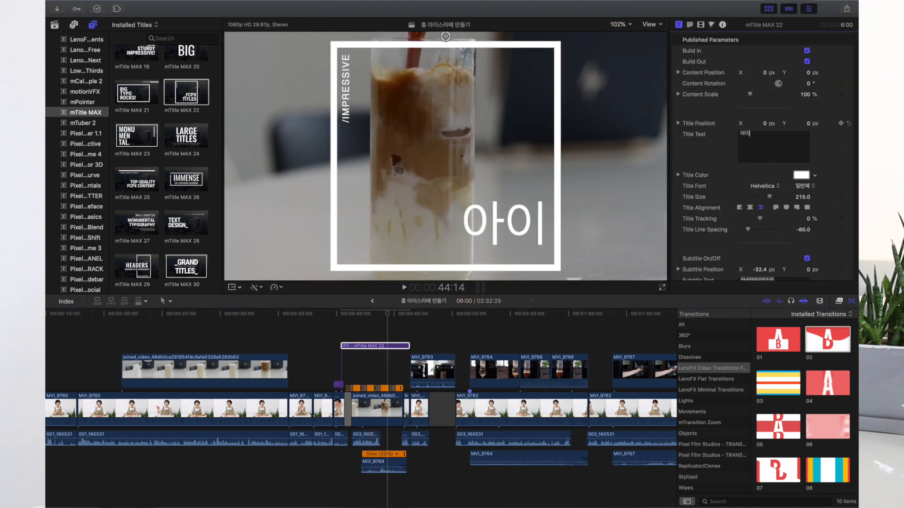
text(스라떼)
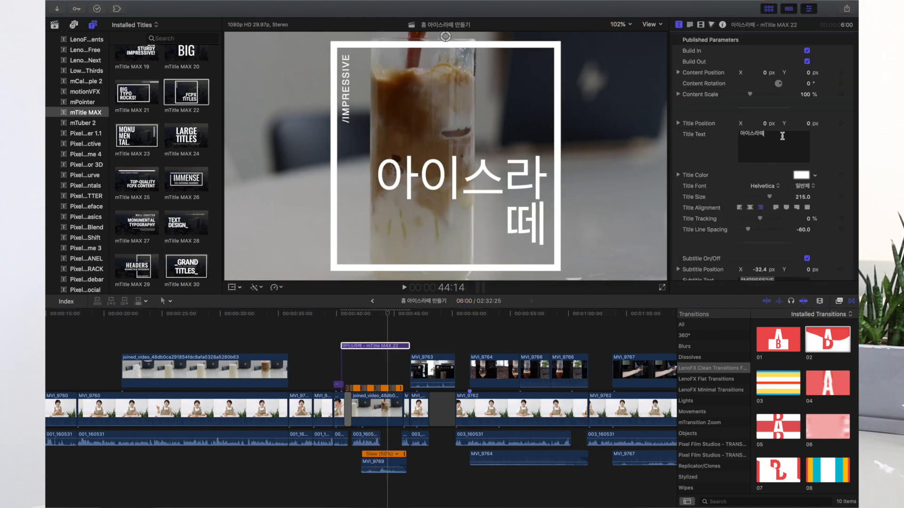
Reduce the 아이스라떼 title's size to 192 so it fits on one line, and change its font to a bolder Korean typeface
click(772, 185)
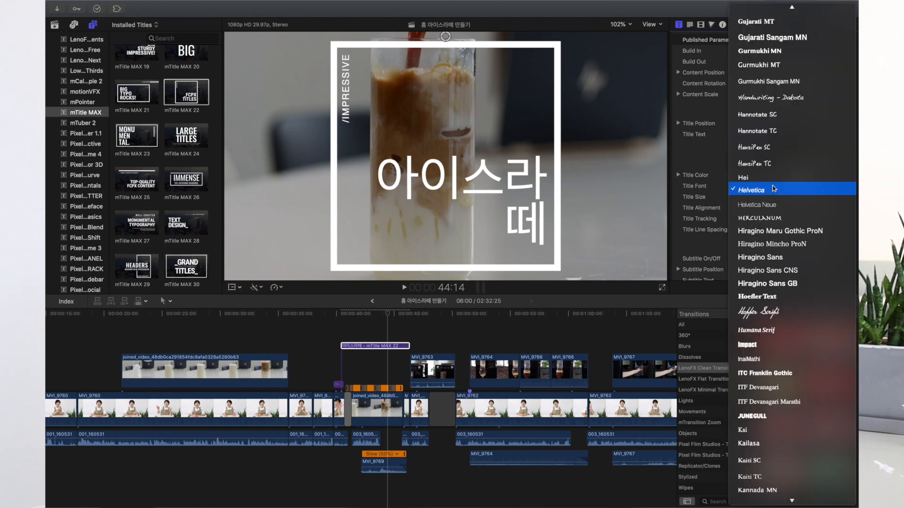
click(714, 189)
drag(767, 197, 764, 198)
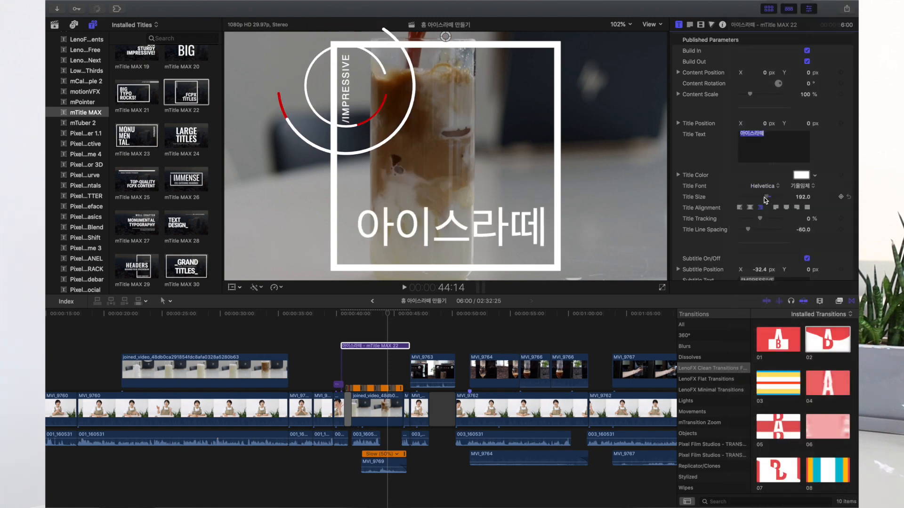
click(761, 184)
scroll(795, 95, up, 15)
click(754, 197)
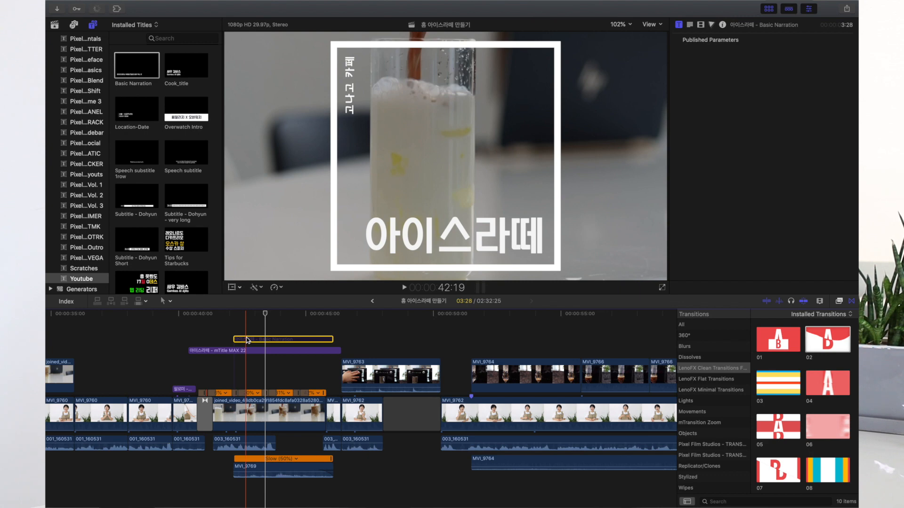
Delete the extra Basic Narration title above the 아이스라떼 title
key(Delete)
key(super+minus)
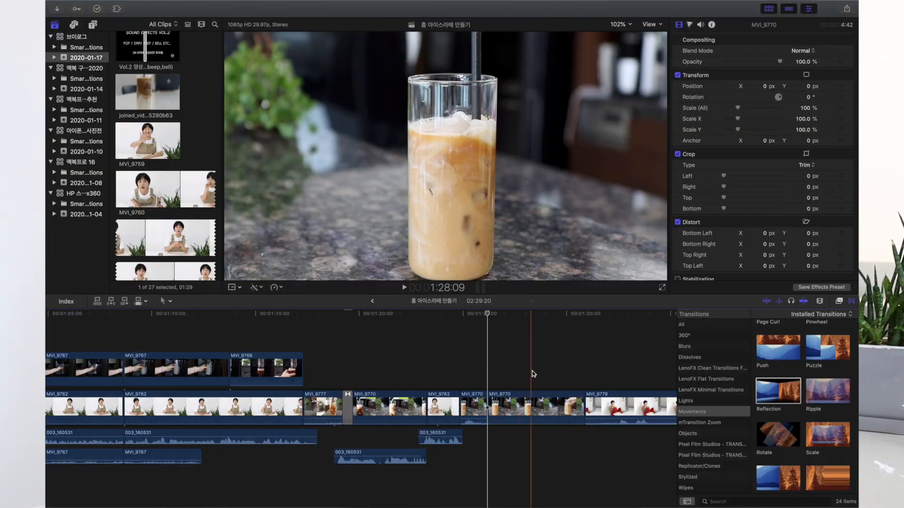
Above the end of the last MVI_9770 clip, style a vertical 완성 title in the 닉스곤체 2.0 font, enlarged and without an outline
click(532, 372)
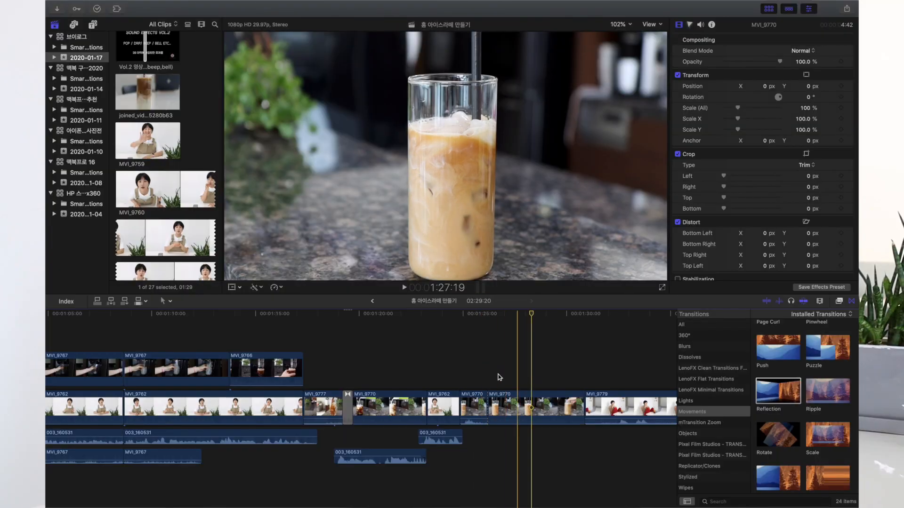
scroll(490, 377, right, 5)
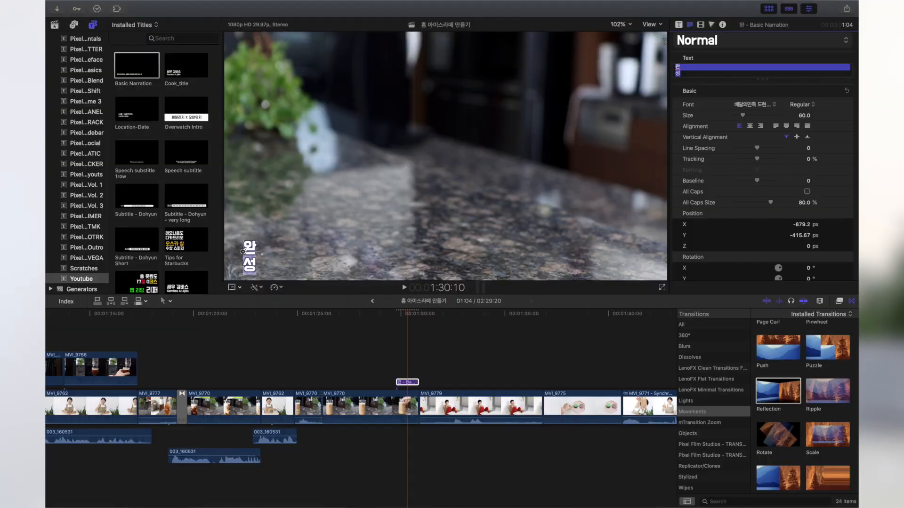
click(759, 104)
scroll(760, 105, up, 5)
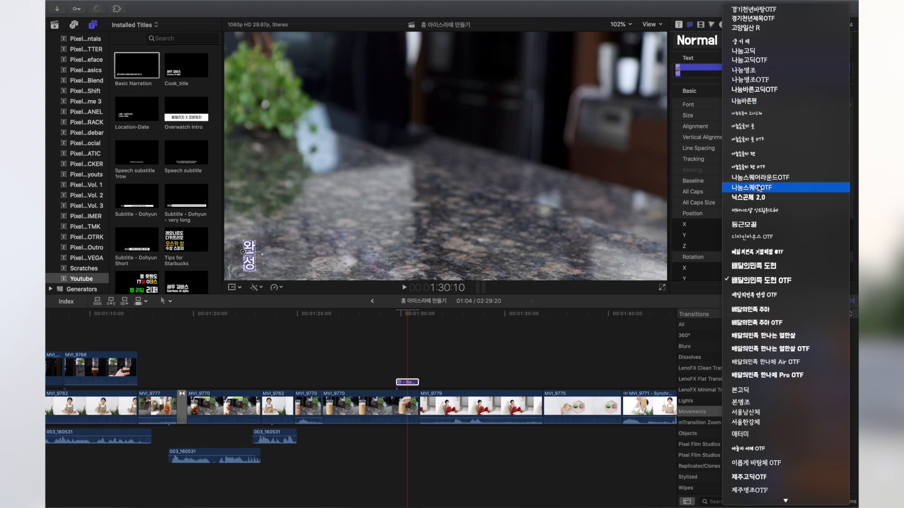
click(762, 188)
drag(742, 115, 767, 115)
scroll(757, 150, down, 6)
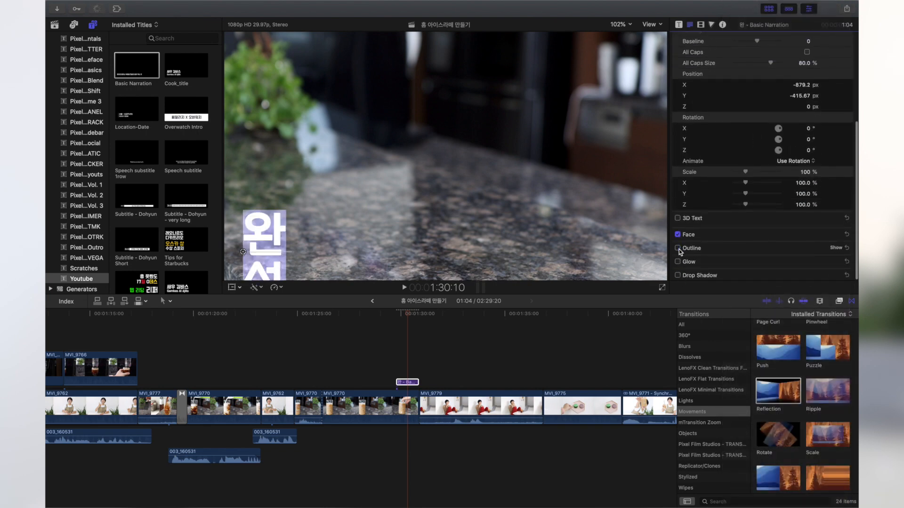
Reposition the vertical 완성 title to the middle of the frame, where the latte glass stands
click(406, 404)
click(407, 381)
drag(263, 246, 448, 174)
click(398, 382)
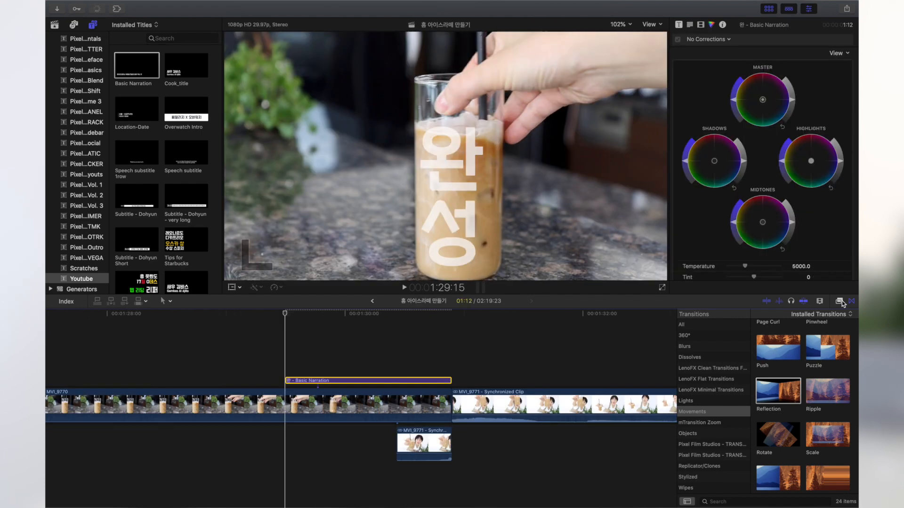
Find the Draw Mask effect among the mask effects and apply it to the 완성 title
click(840, 302)
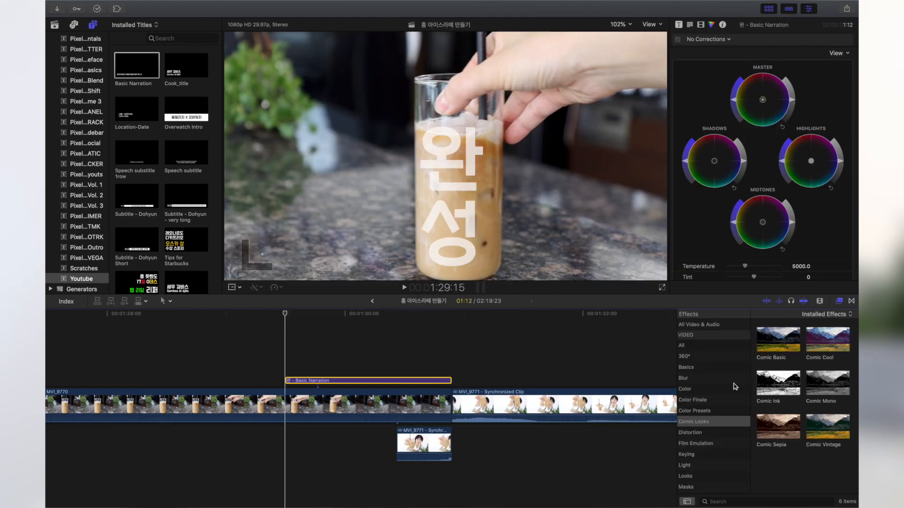
scroll(735, 387, down, 3)
click(699, 434)
click(775, 350)
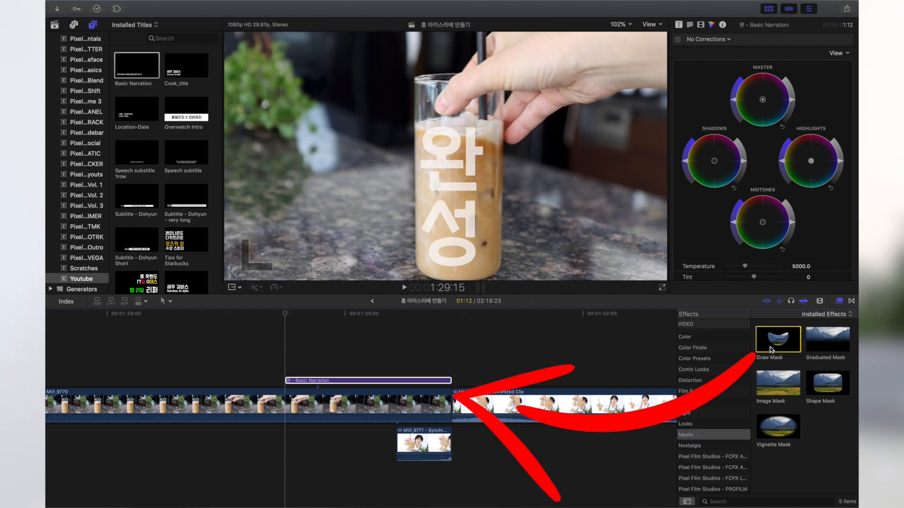
mouse_move(777, 332)
mouse_down()
mouse_move(734, 344)
mouse_move(403, 348)
mouse_move(323, 406)
mouse_move(323, 376)
mouse_move(308, 380)
mouse_up()
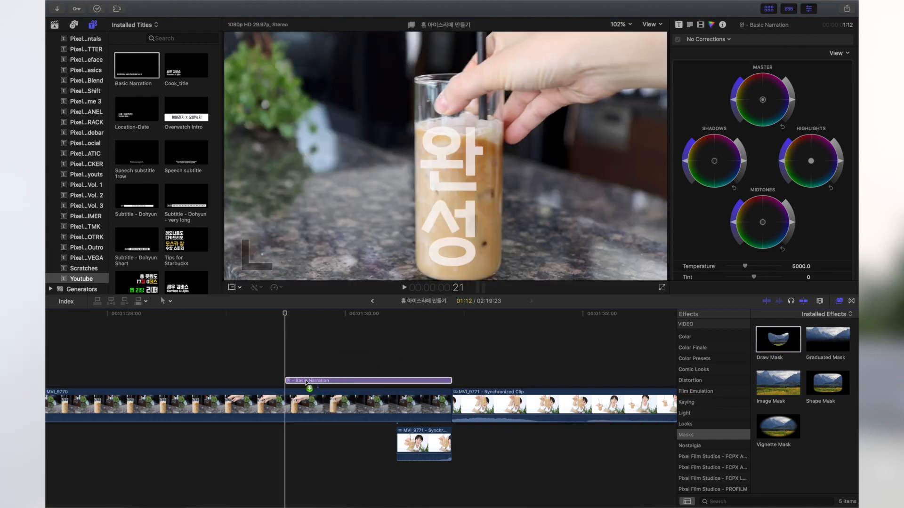
Set the Draw Mask's shape type to Linear and outline the 완성 text with a closed ring of control points
click(701, 25)
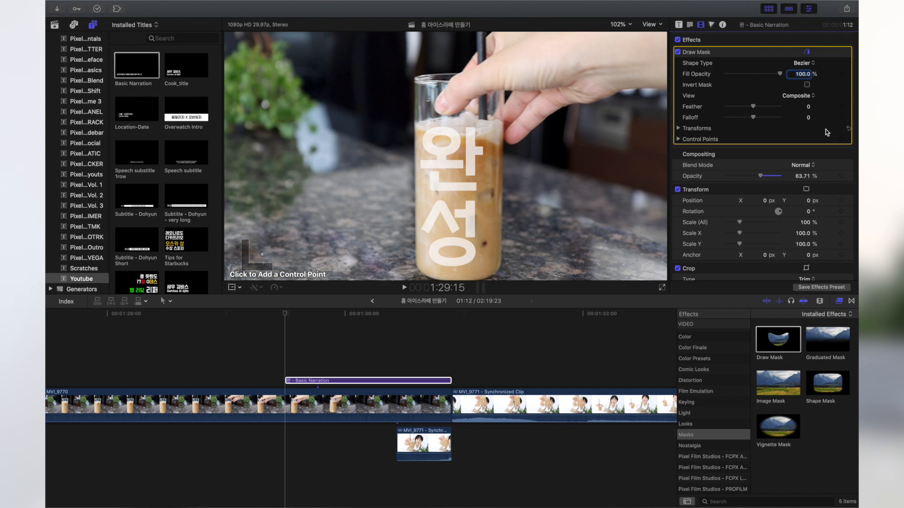
click(414, 380)
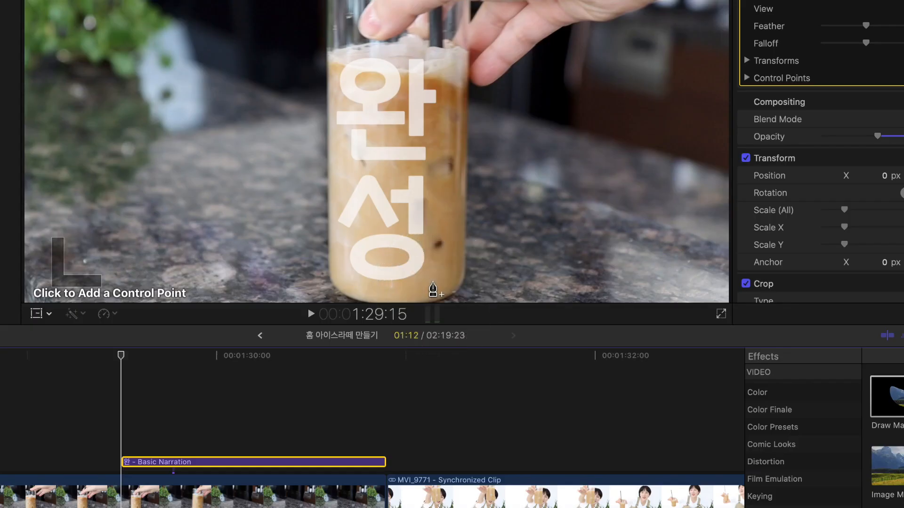
click(432, 283)
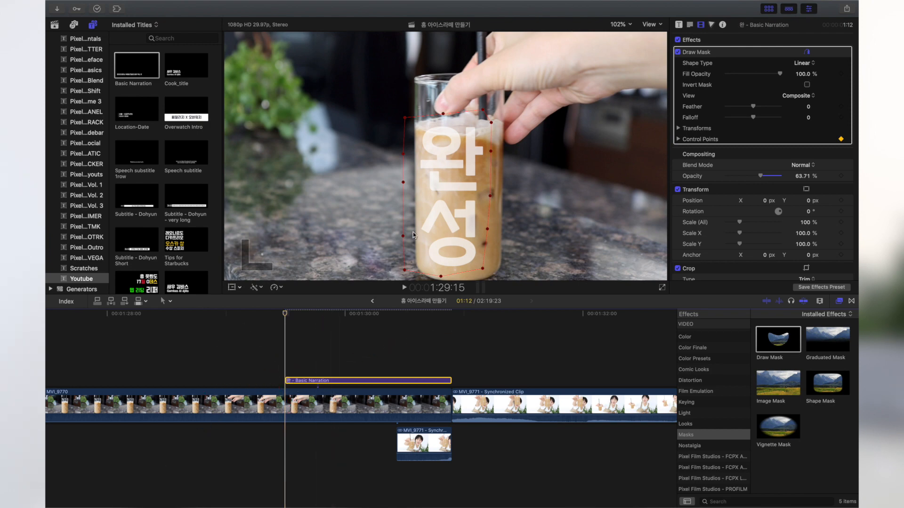
At 1:29:15, move the mask's right-side control points to the glass's left edge so the mask hides the 완성 text
drag(442, 114, 416, 112)
drag(485, 118, 413, 148)
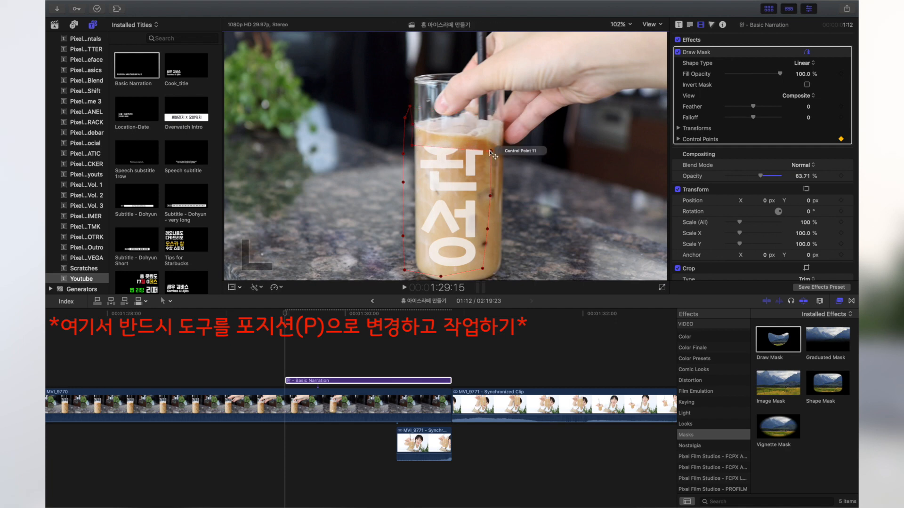
drag(490, 151, 414, 157)
drag(490, 195, 415, 197)
drag(487, 229, 415, 228)
drag(483, 268, 417, 277)
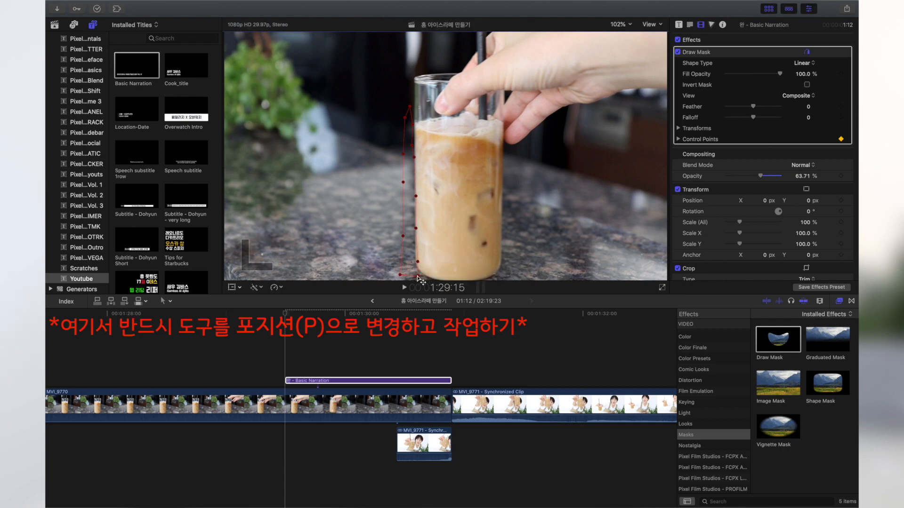
At 1:29:16 and 1:29:17, shift the mask's right-side control points to follow the glass's left edge
click(292, 381)
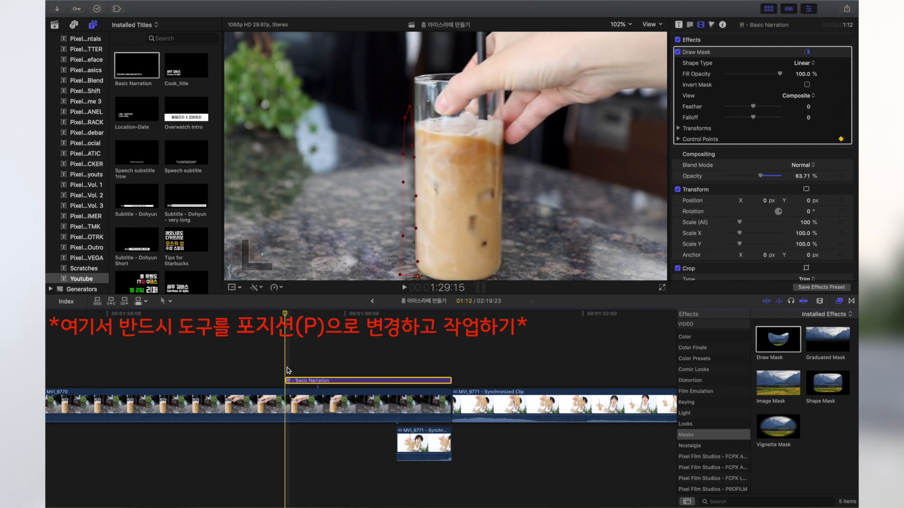
key(Right)
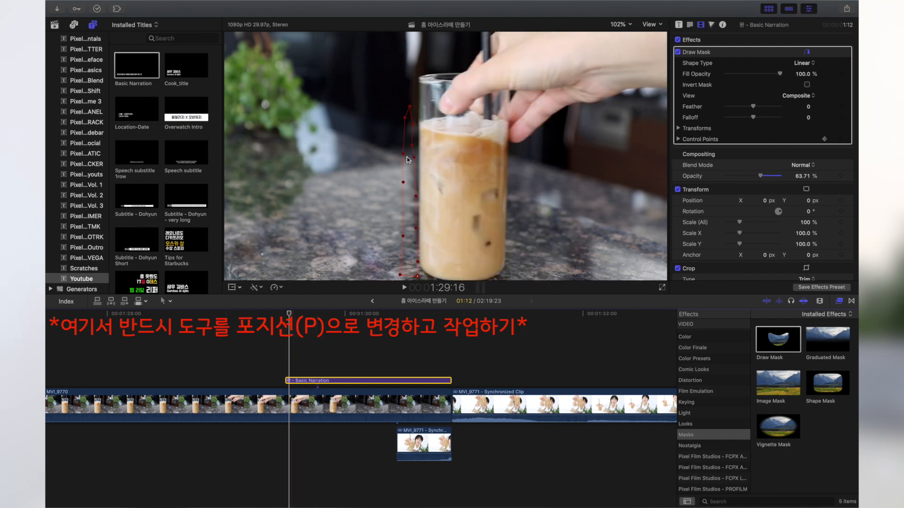
drag(416, 128, 418, 144)
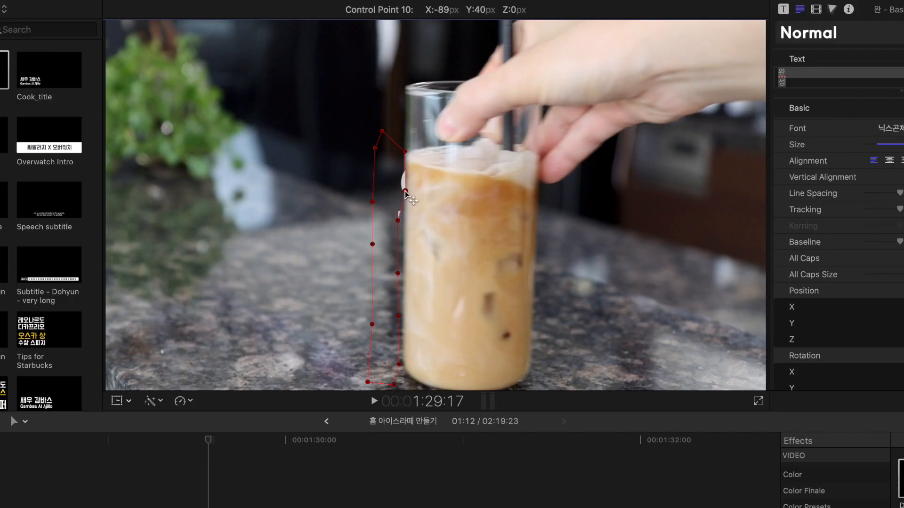
drag(421, 166, 424, 171)
drag(419, 212, 423, 204)
drag(398, 316, 404, 319)
drag(399, 365, 407, 385)
At 1:29:18, move the mask's right-side control points to the moving glass's left edge
key(Right)
drag(405, 151, 415, 148)
drag(405, 191, 415, 193)
drag(404, 226, 413, 229)
drag(403, 277, 413, 278)
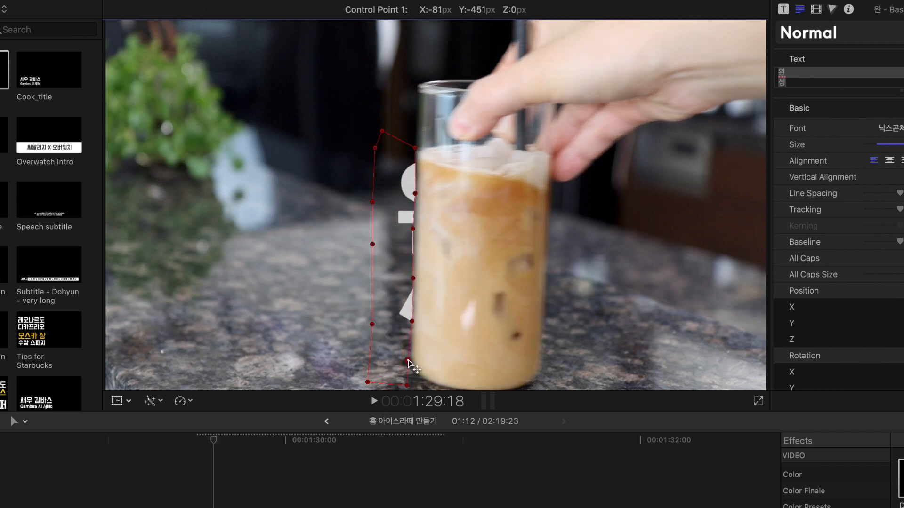
At 1:29:19, move the mask's right-side control points out to the glass's left edge
key(Right)
drag(415, 193, 428, 196)
drag(415, 148, 429, 148)
drag(412, 228, 429, 231)
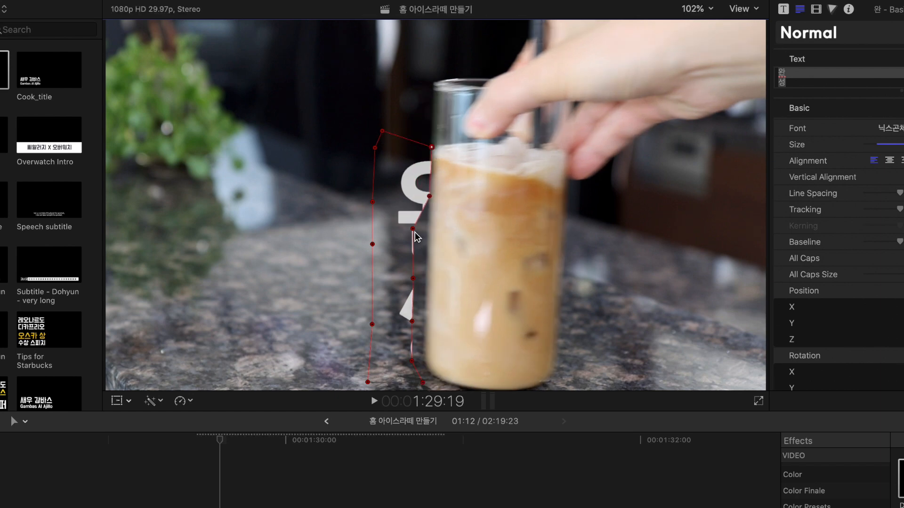
drag(412, 278, 425, 280)
drag(412, 360, 431, 374)
At 1:29:20, realign the mask's right-side control points with the glass's left edge
key(Right)
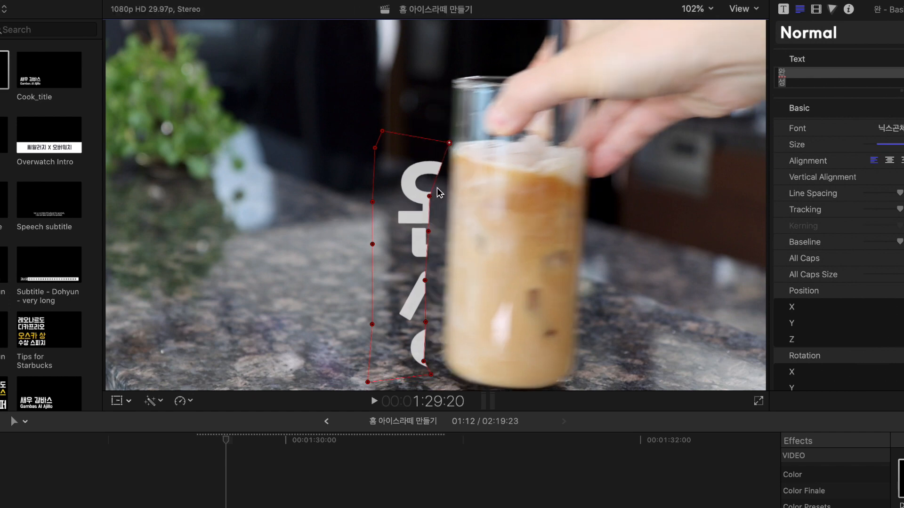
drag(428, 231, 445, 238)
drag(441, 278, 443, 279)
drag(426, 322, 442, 320)
drag(423, 361, 450, 376)
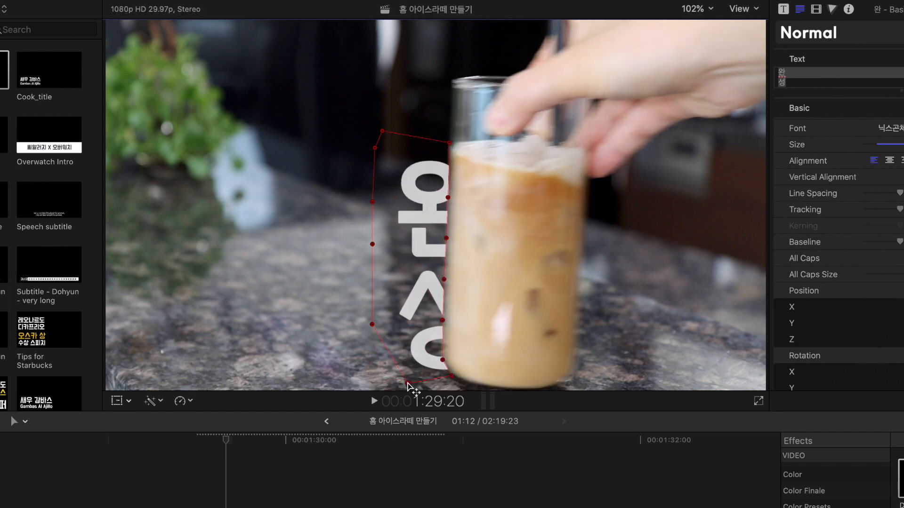
At 1:29:21, align the mask's right side with the glass's left edge and extend its bottom control point
key(Right)
drag(449, 142, 471, 135)
drag(448, 198, 468, 199)
drag(445, 238, 466, 239)
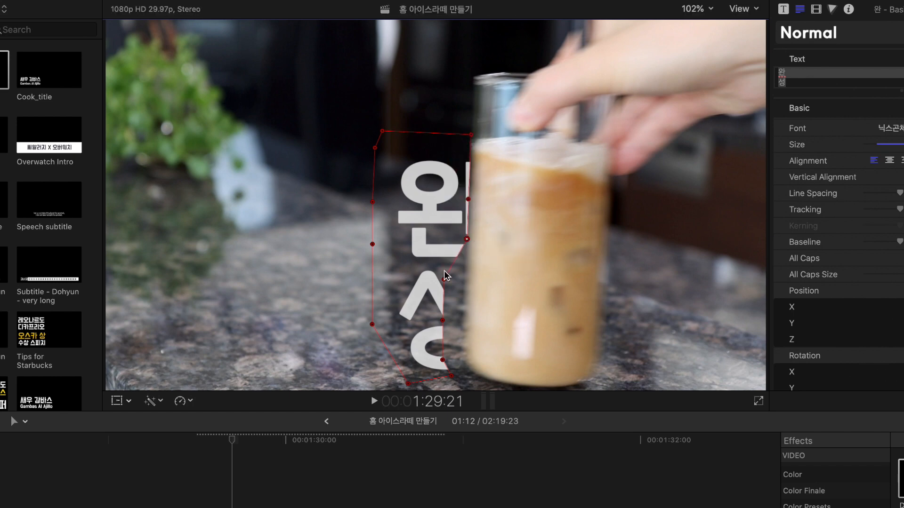
drag(444, 279, 464, 279)
drag(442, 320, 464, 324)
drag(442, 360, 475, 378)
drag(407, 384, 423, 389)
One frame further, move the mask's upper right control points toward the glass's left edge
key(Right)
drag(471, 135, 496, 130)
drag(468, 199, 480, 238)
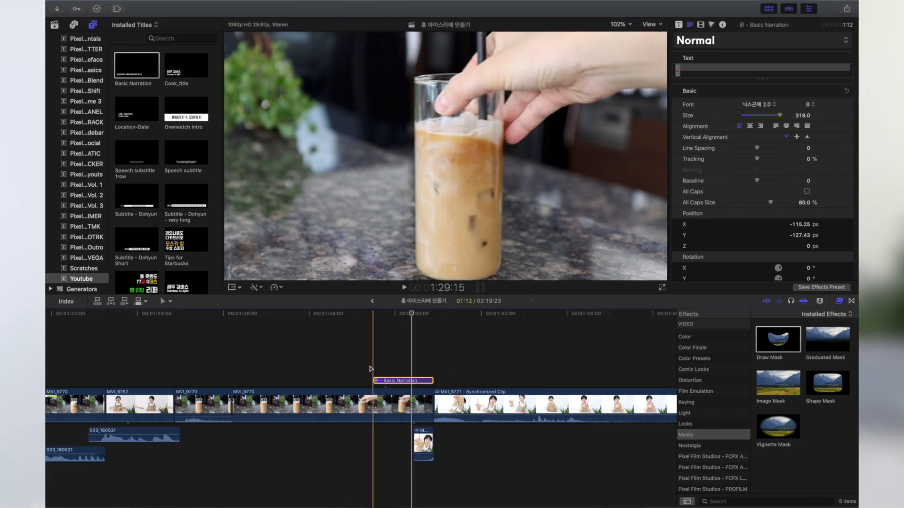
Play back the 완성 title's masked reveal as the glass slides away
key(space)
click(347, 367)
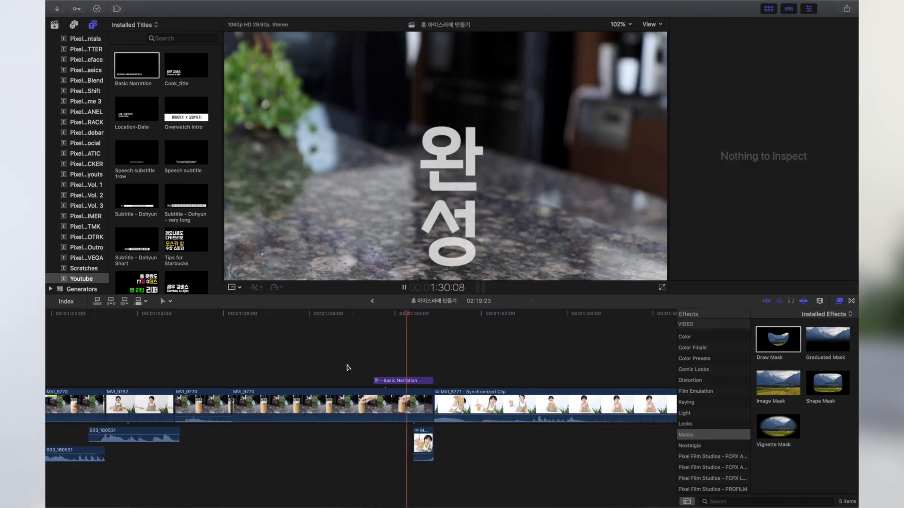
click(347, 368)
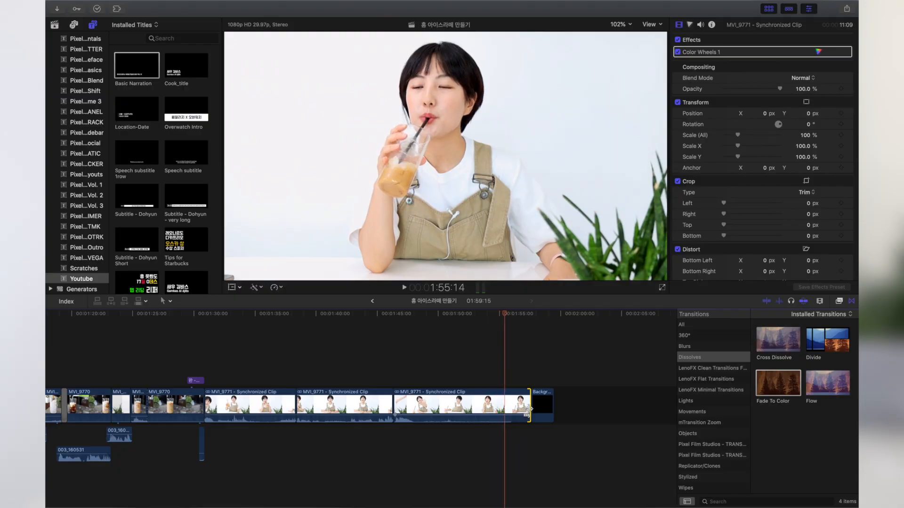
Trim the end of the last MVI_9771 synchronized clip to a duration of 9:13
drag(526, 409, 524, 409)
key(space)
drag(527, 403, 507, 403)
Try Fade To Color and Lights transitions at the end of the last MVI_9771 clip
drag(779, 380, 522, 401)
key(space)
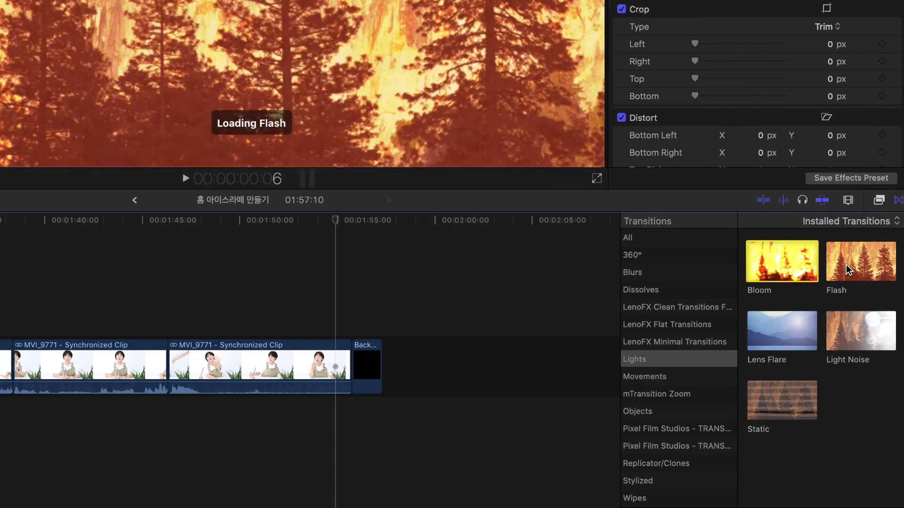
drag(804, 261, 353, 360)
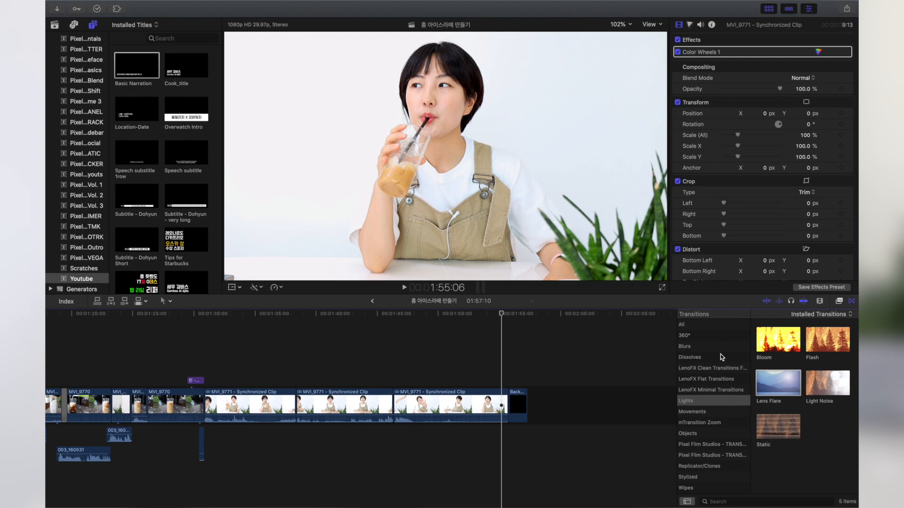
Add the Fade To Color transition at the end of the last MVI_9771 clip and preview it
click(720, 354)
drag(782, 370, 497, 405)
key(l)
key(space)
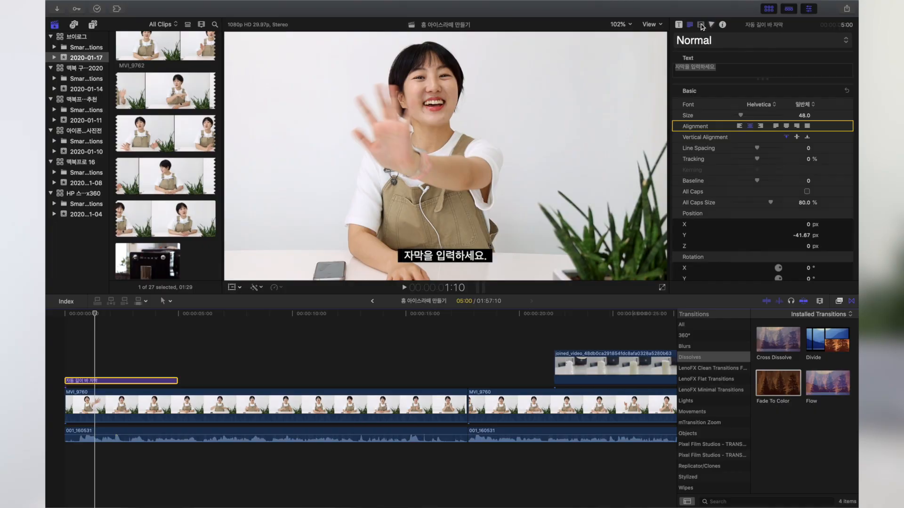
Set the opening 자동 길이 바 자막 caption's opacity to 85.73% and its text to 하이 가이즈~ 고나고입니다!
click(701, 25)
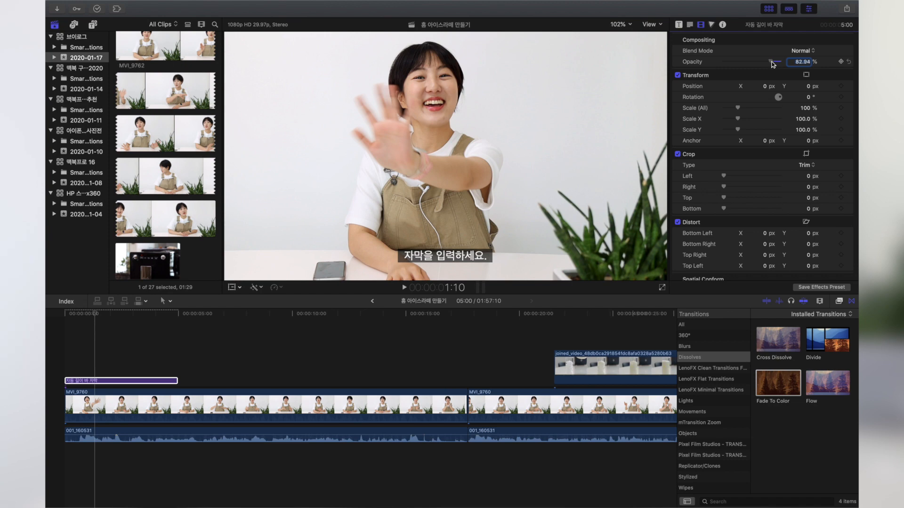
drag(754, 67, 767, 63)
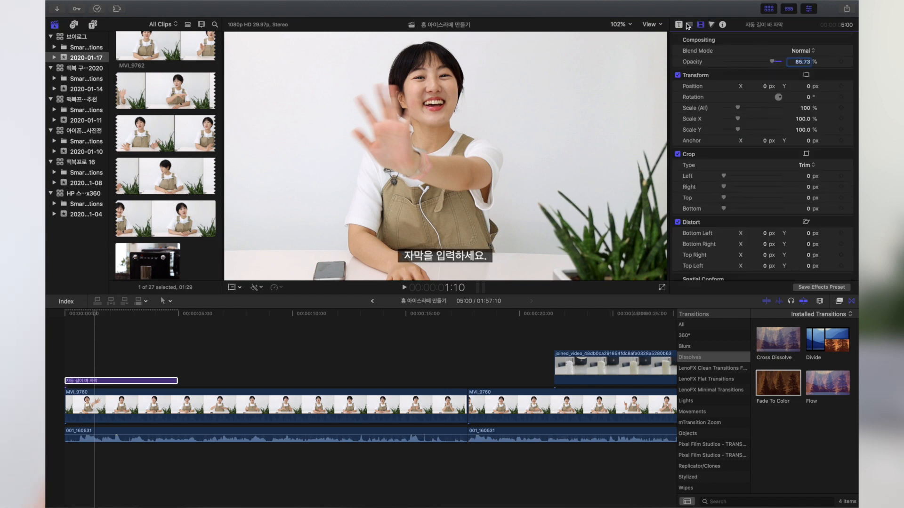
click(689, 25)
text(하이 가이즈! 고나고입닏)
text(ㅏ!)
click(702, 66)
key(BackSpace)
key(BackSpace)
text(~)
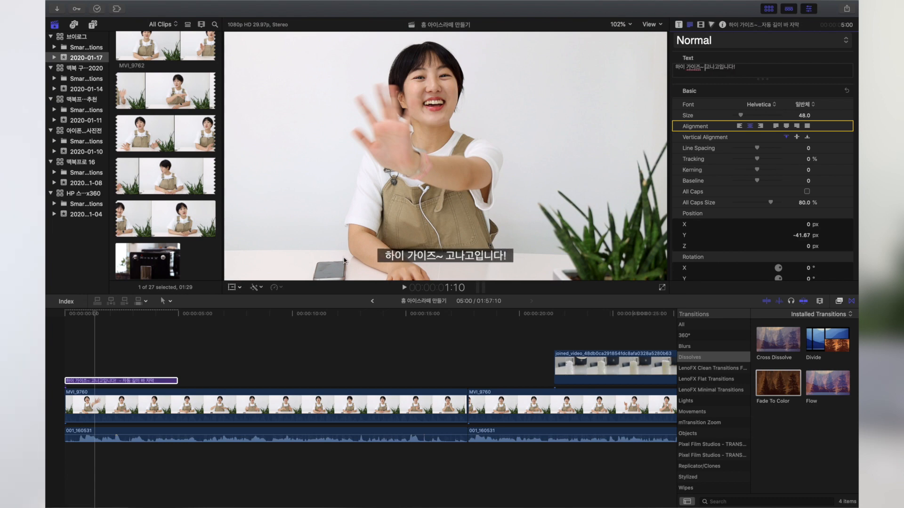
Trim the start and end of the greeting caption to match the spoken greeting
drag(65, 380, 79, 380)
key(space)
drag(177, 381, 126, 379)
Duplicate the greeting caption after itself, change its text to 오늘은 조금 특별한 영상이에요! 왜냐하면 바로바로...., and extend it to 4:20
click(114, 381)
key(super+c)
key(super+v)
double_click(142, 380)
key(space)
drag(175, 380, 285, 381)
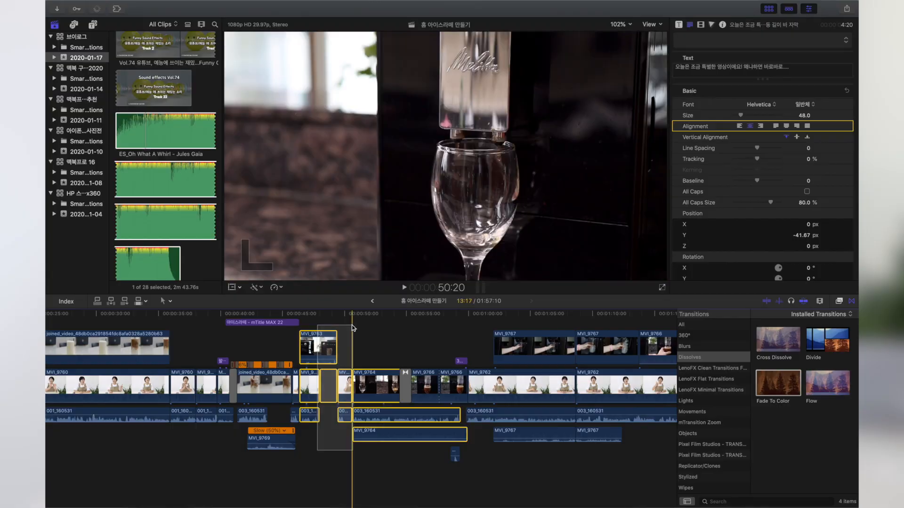
Attach a roughly two-second excerpt of the ES_Oh What A Whirl track beneath the MVI_9763 coffee machine clip
click(307, 455)
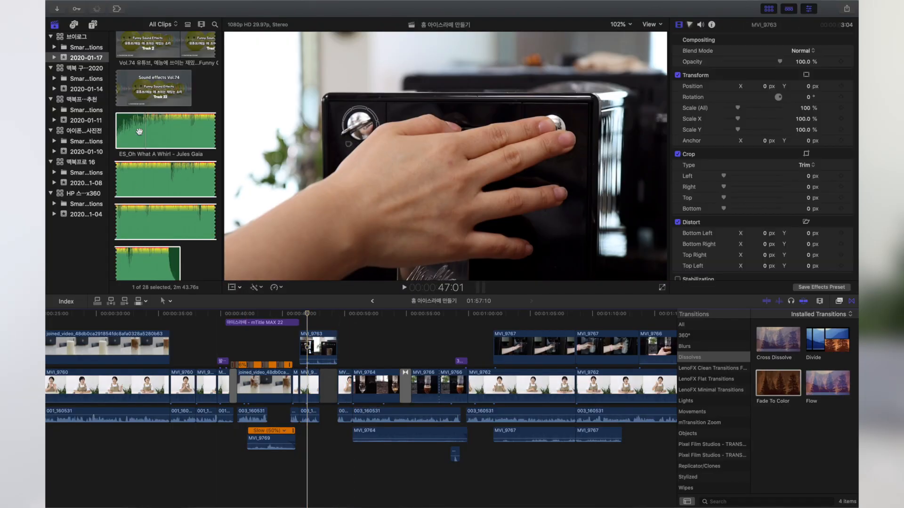
click(182, 133)
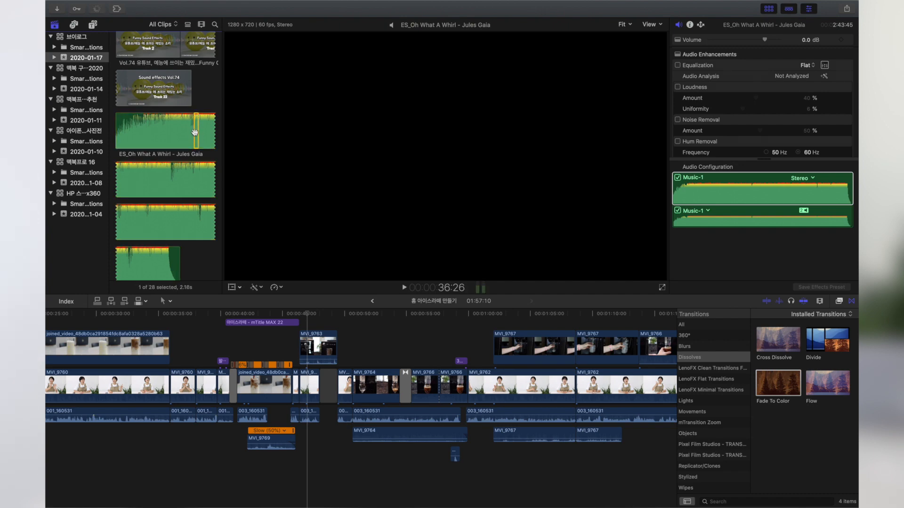
drag(336, 448, 335, 440)
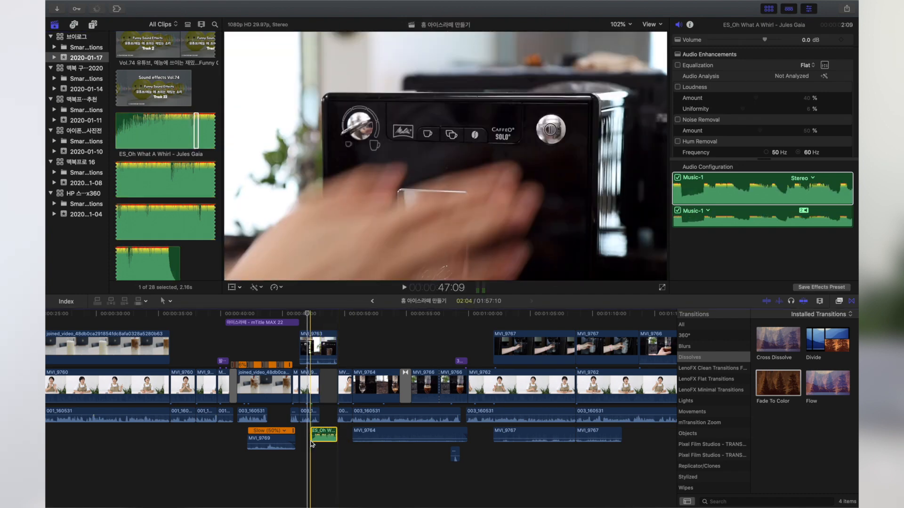
Lower the volume of the ES_Oh What A Whirl excerpt beneath the MVI_9763 clip to -14.0 dB
key(super+equal)
key(super+equal)
drag(352, 434, 353, 438)
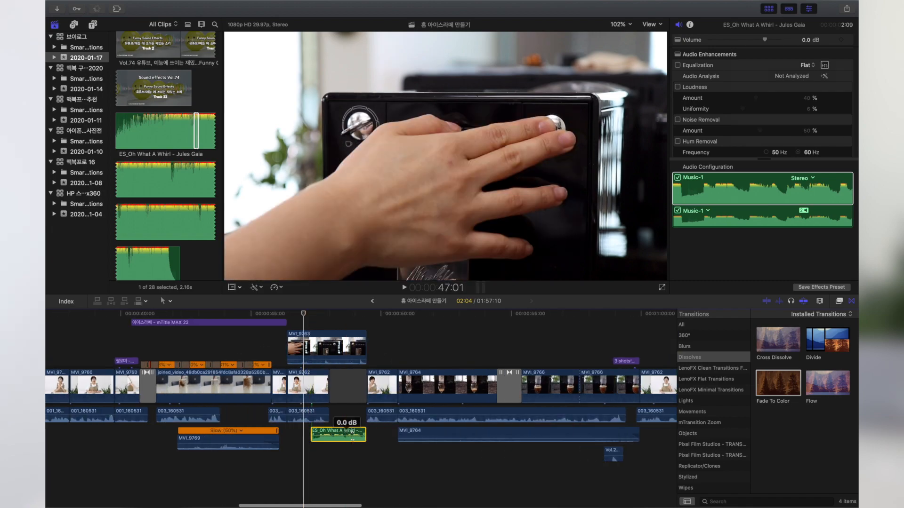
Shift the ES_Oh What A Whirl excerpt slightly later to match the coffee machine turning on, and trim its end
drag(341, 470, 320, 463)
key(space)
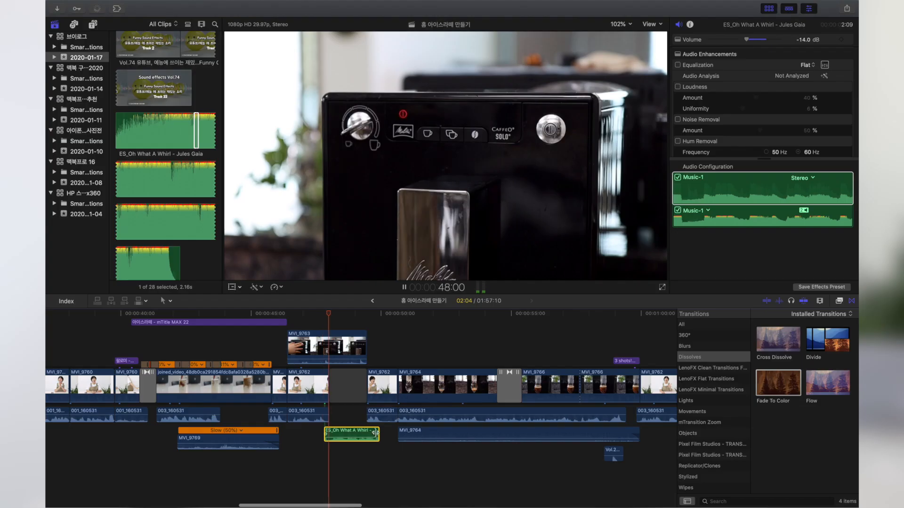
drag(375, 432, 338, 431)
key(space)
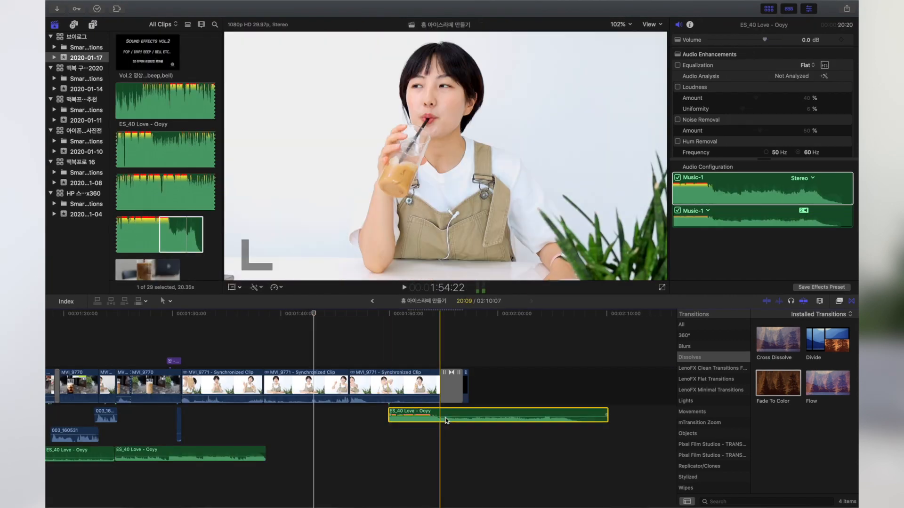
Lower the closing ES_40 Love track's volume to -19.0 dB and trim its end to the end of the video
drag(454, 415, 454, 422)
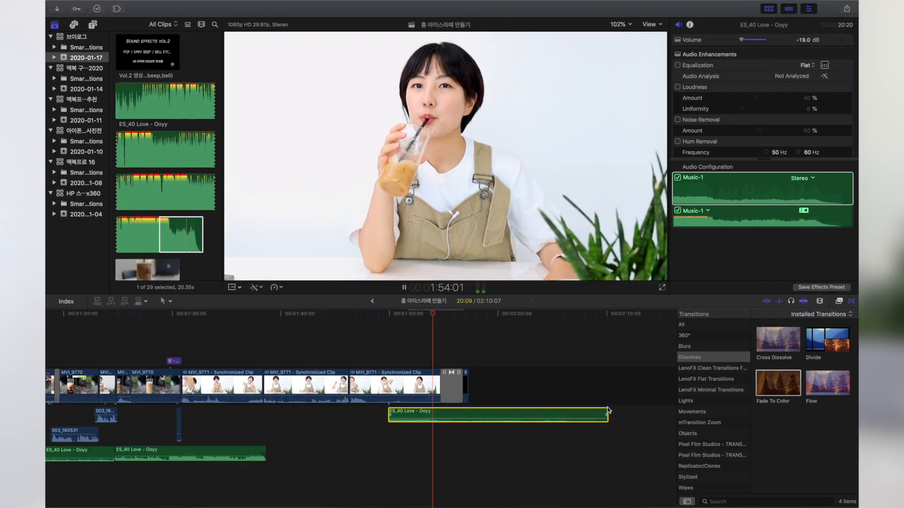
mouse_move(606, 407)
mouse_down()
mouse_move(440, 414)
mouse_move(468, 414)
mouse_move(469, 428)
mouse_move(425, 436)
mouse_move(435, 429)
mouse_up()
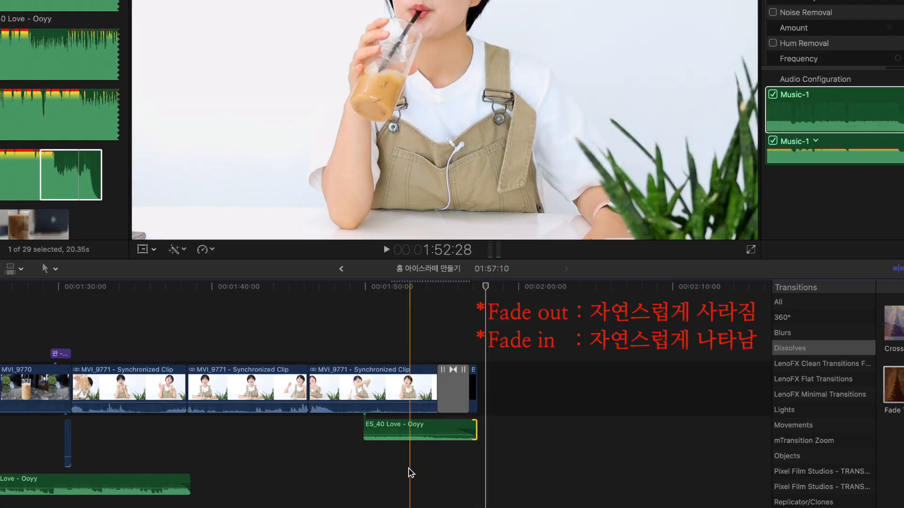
Fade in the start of the closing ES_40 Love track and fade out the end of the preceding one
click(409, 473)
key(space)
drag(367, 424, 186, 424)
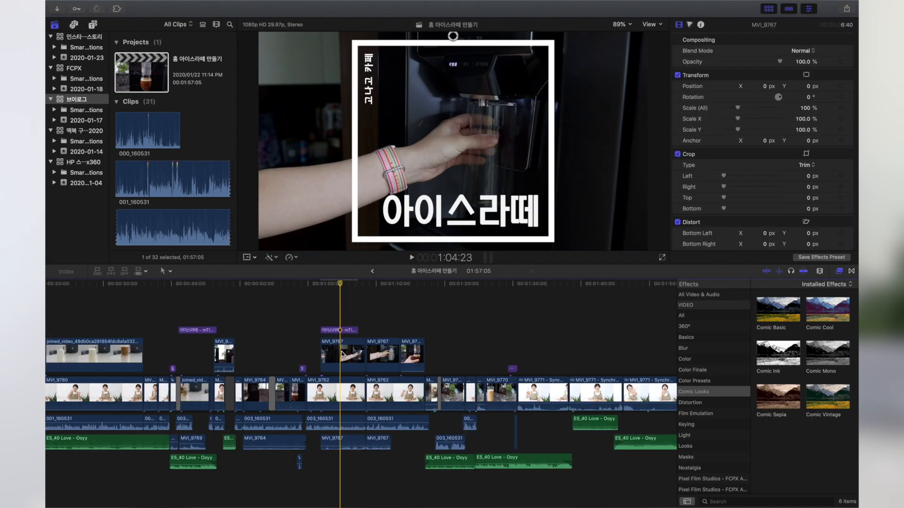
Remove the 아이스라떼 title above the first MVI_9767 clip
click(342, 354)
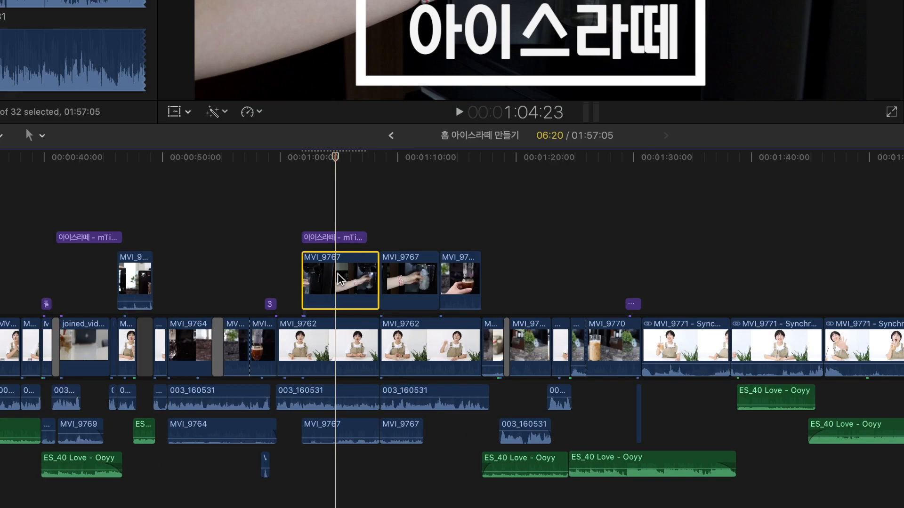
key(super+equal)
click(340, 240)
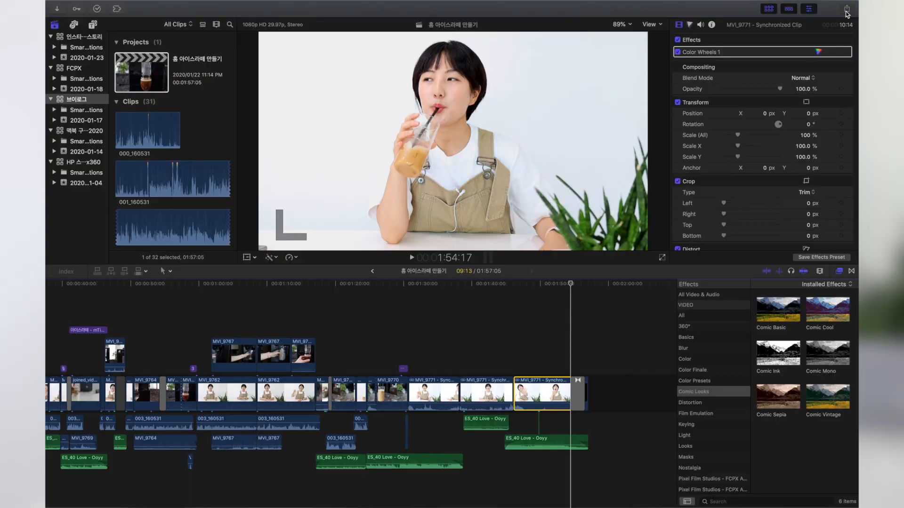
Set up a Master File export of the project in Video and Audio format with the H.264 codec
click(846, 13)
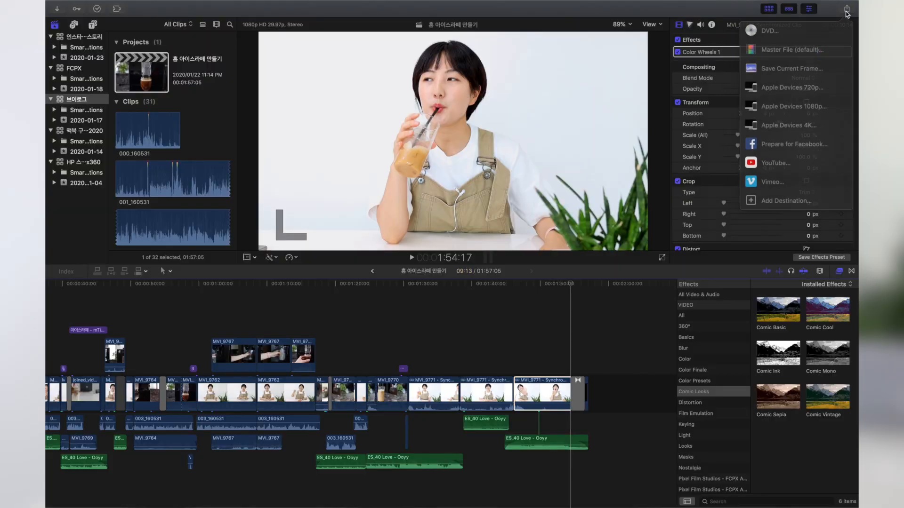
click(794, 49)
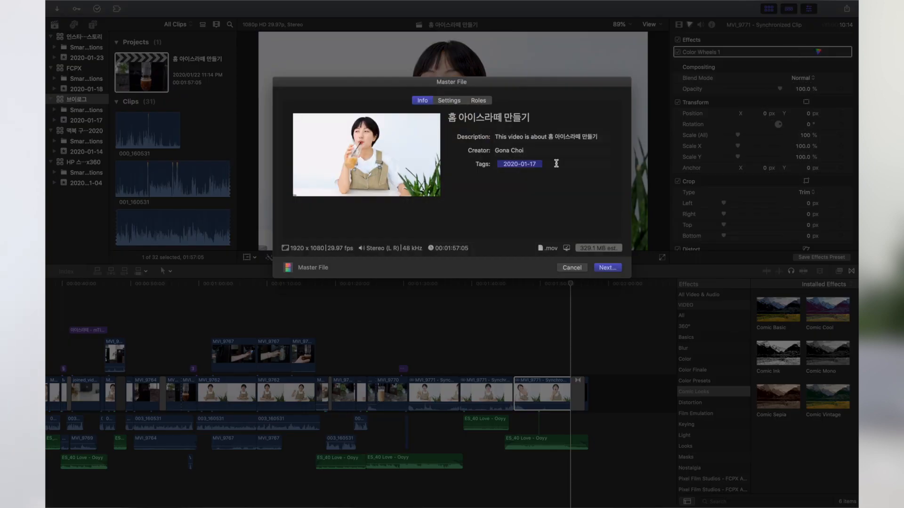
click(450, 100)
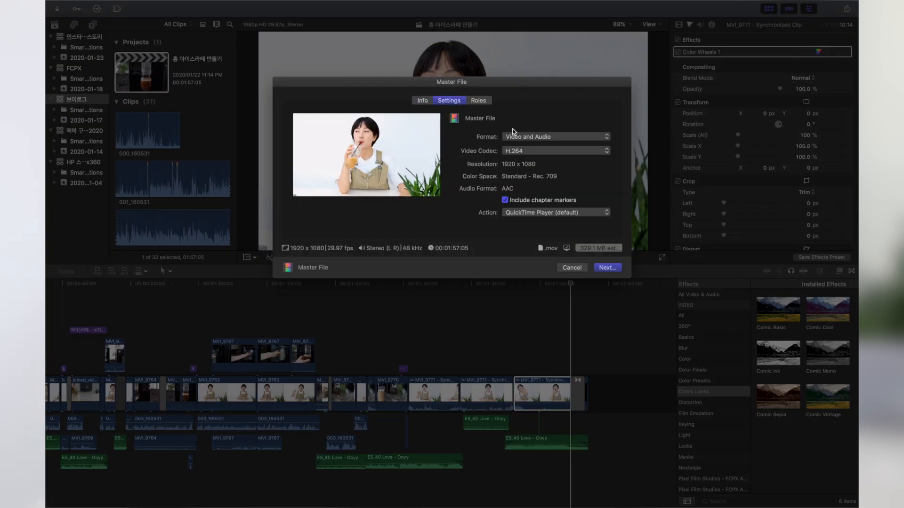
click(525, 137)
click(540, 137)
Proceed to saving the master file and choose Desktop as its destination, keeping the file name 홈 아이스라떼 만들기
click(607, 267)
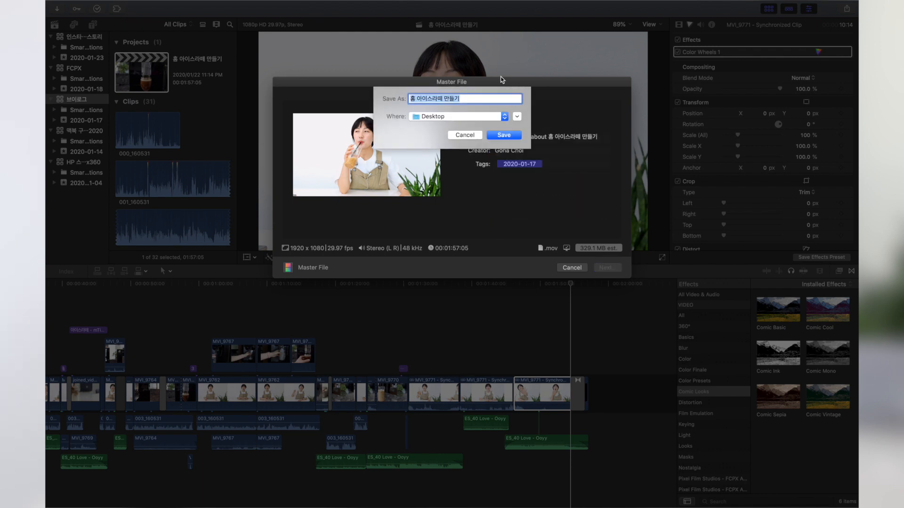
click(479, 118)
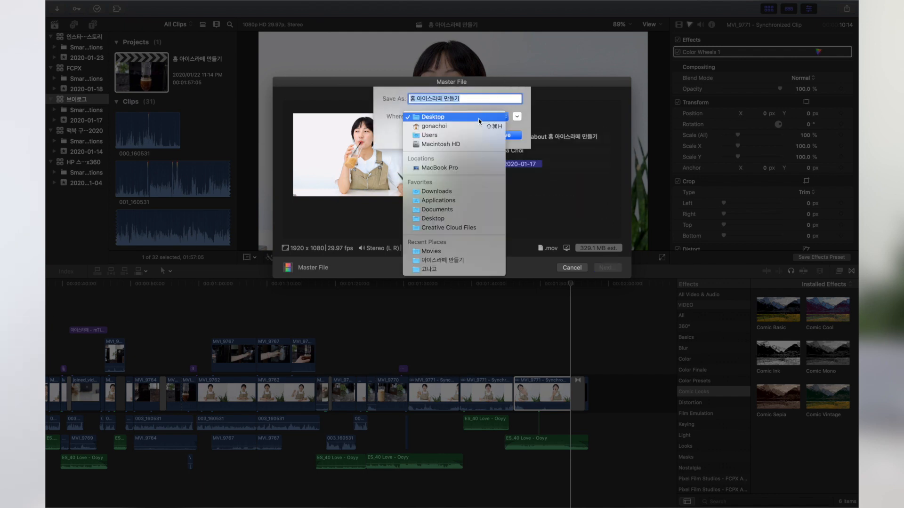
click(455, 121)
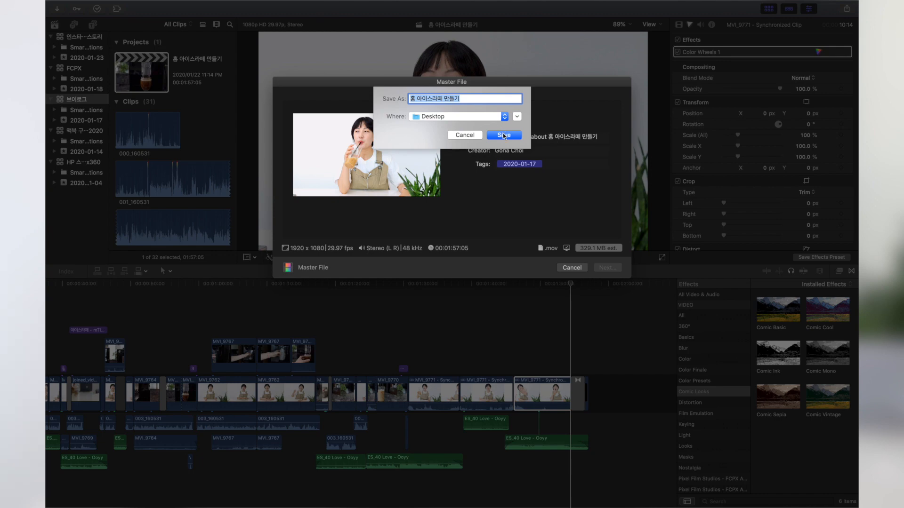